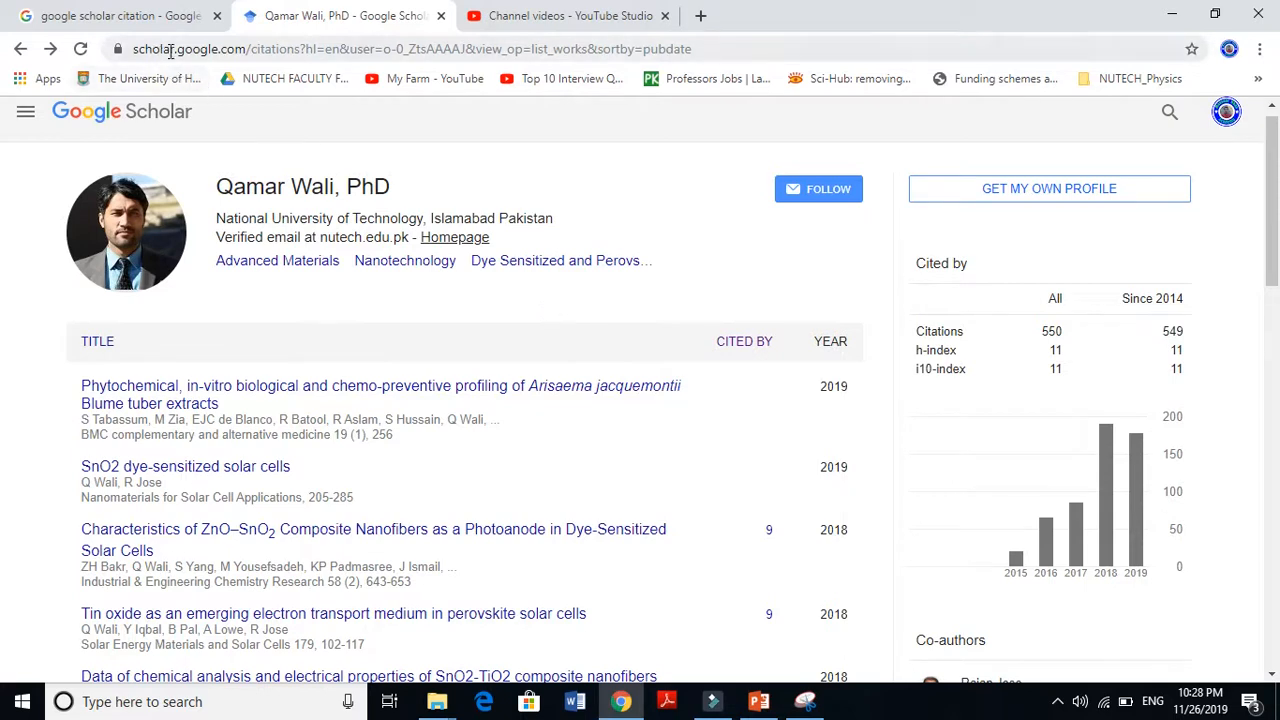
Switch to the browser tab with the 'google scholar citation' Google search results
{"action": "left_click", "coordinate": [120, 16]}
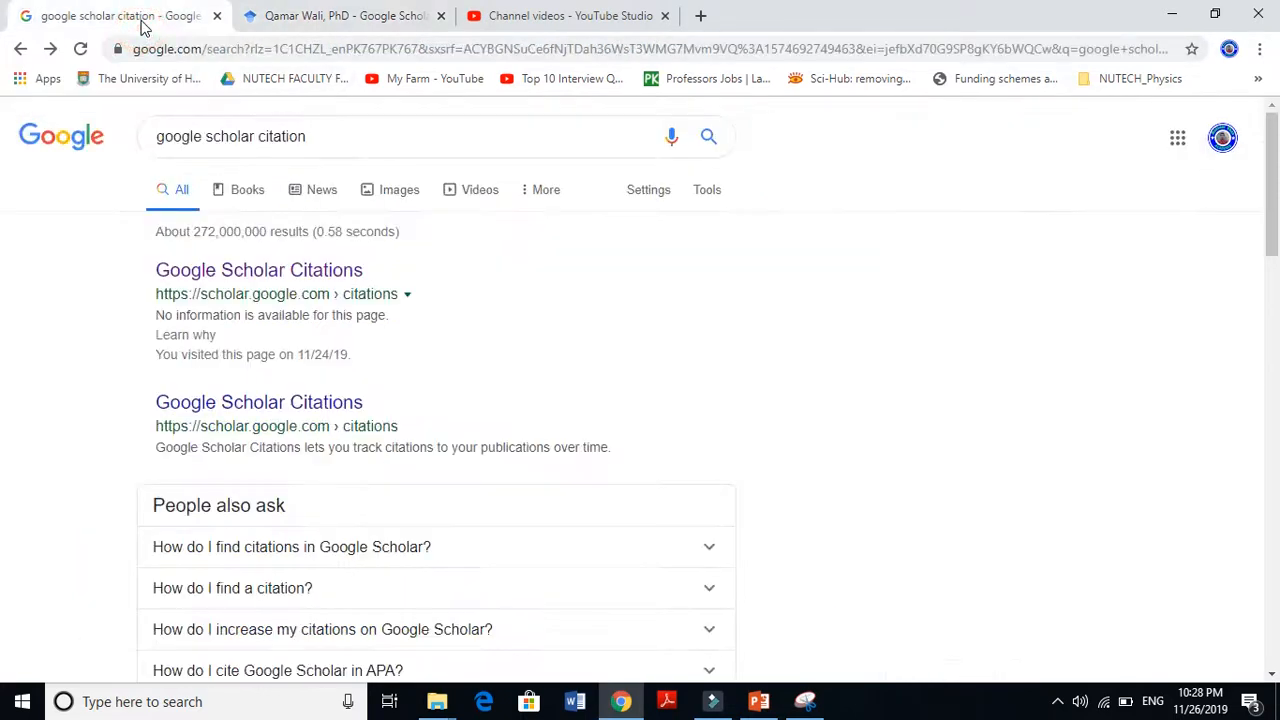
Rerun the 'google scholar citation' search and open the Google Scholar Citations result
{"action": "mouse_move", "coordinate": [154, 139]}
{"action": "left_mouse_down"}
{"action": "mouse_move", "coordinate": [286, 101]}
{"action": "mouse_move", "coordinate": [320, 134]}
{"action": "mouse_move", "coordinate": [145, 137]}
{"action": "left_mouse_up"}
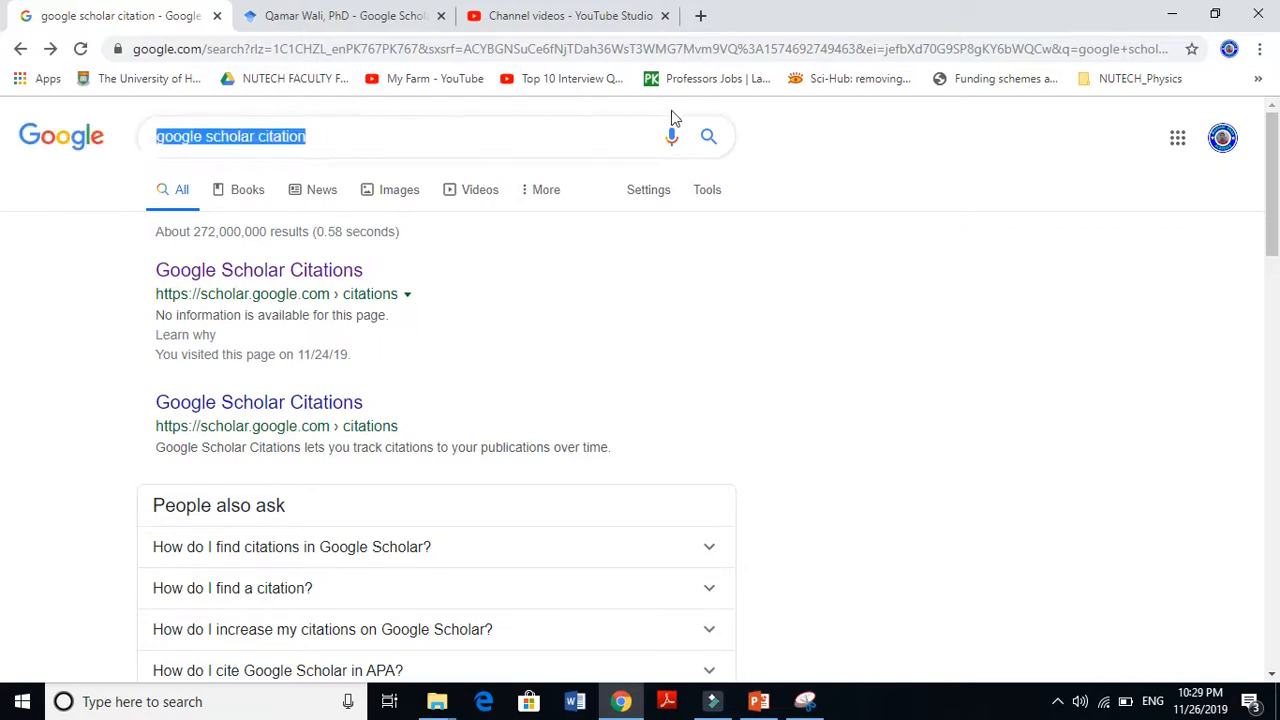
{"action": "left_click", "coordinate": [707, 136]}
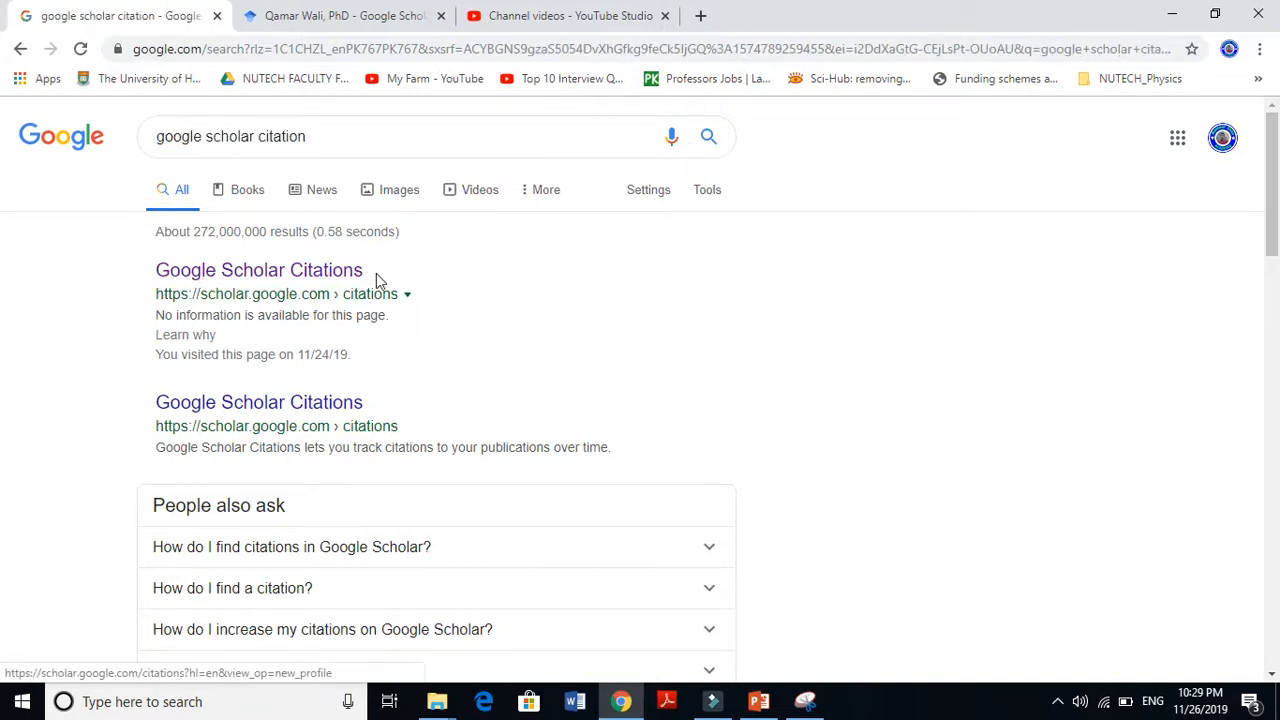
{"action": "left_click", "coordinate": [230, 276]}
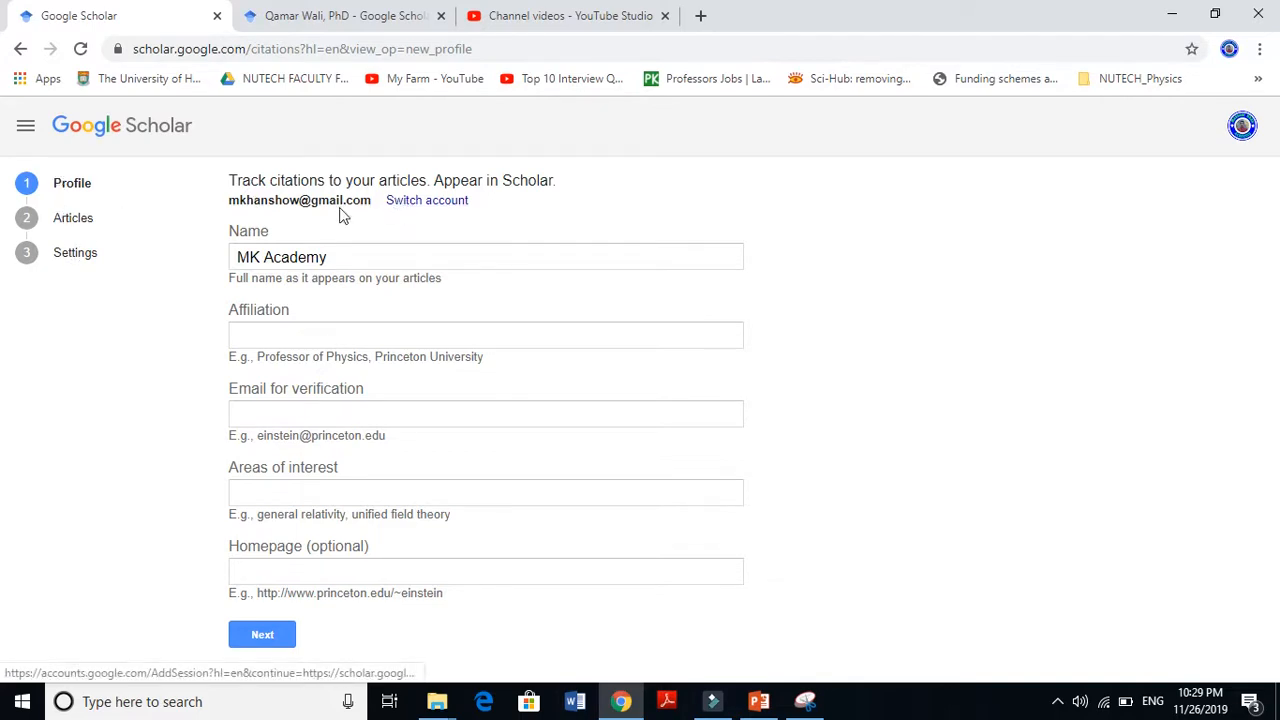
Replace the profile Name with the researcher's full name
{"action": "left_click", "coordinate": [240, 257]}
{"action": "key", "text": "ctrl+a"}
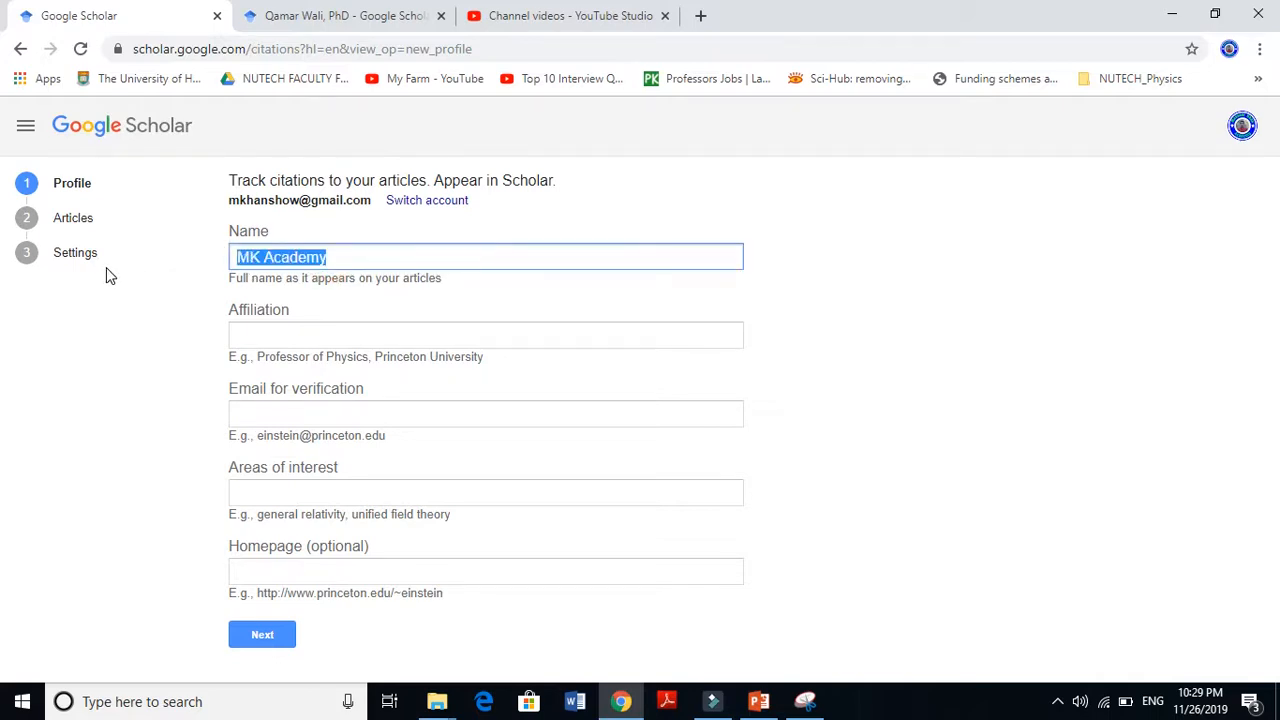
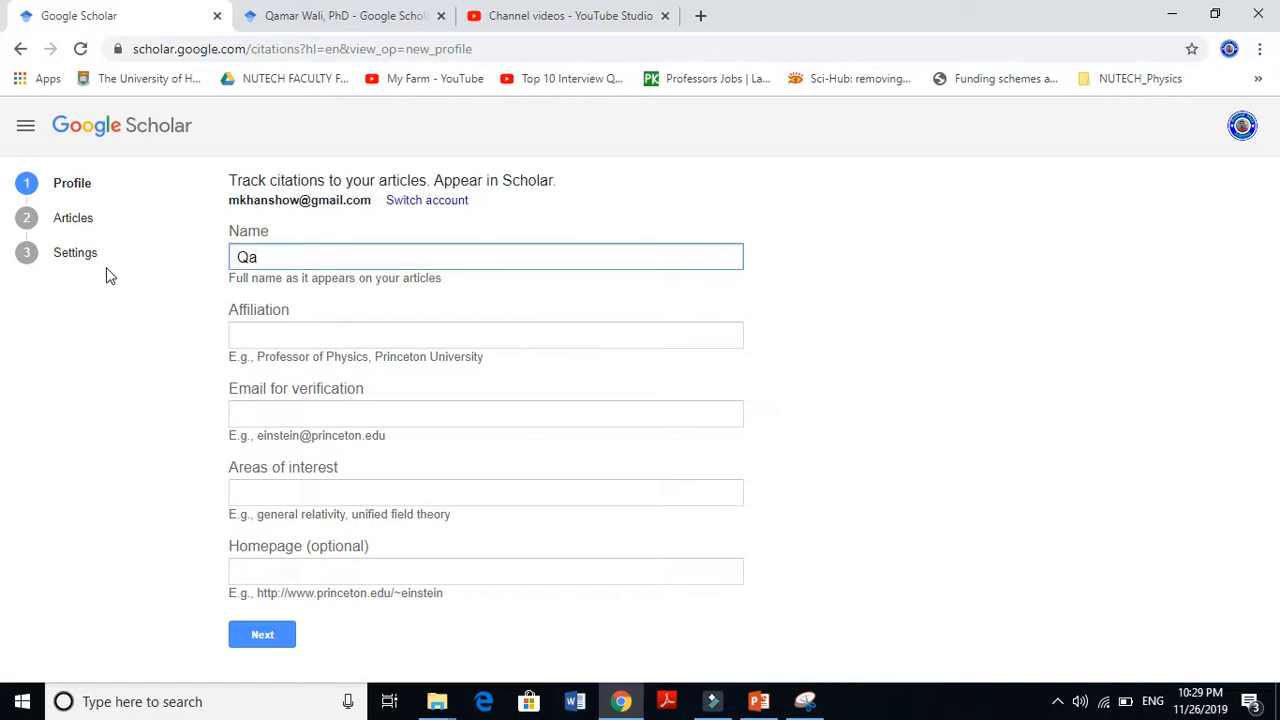
Enter Nutech as the affiliation, keeping its spelling, and begin the university verification email
{"action": "left_click", "coordinate": [245, 338]}
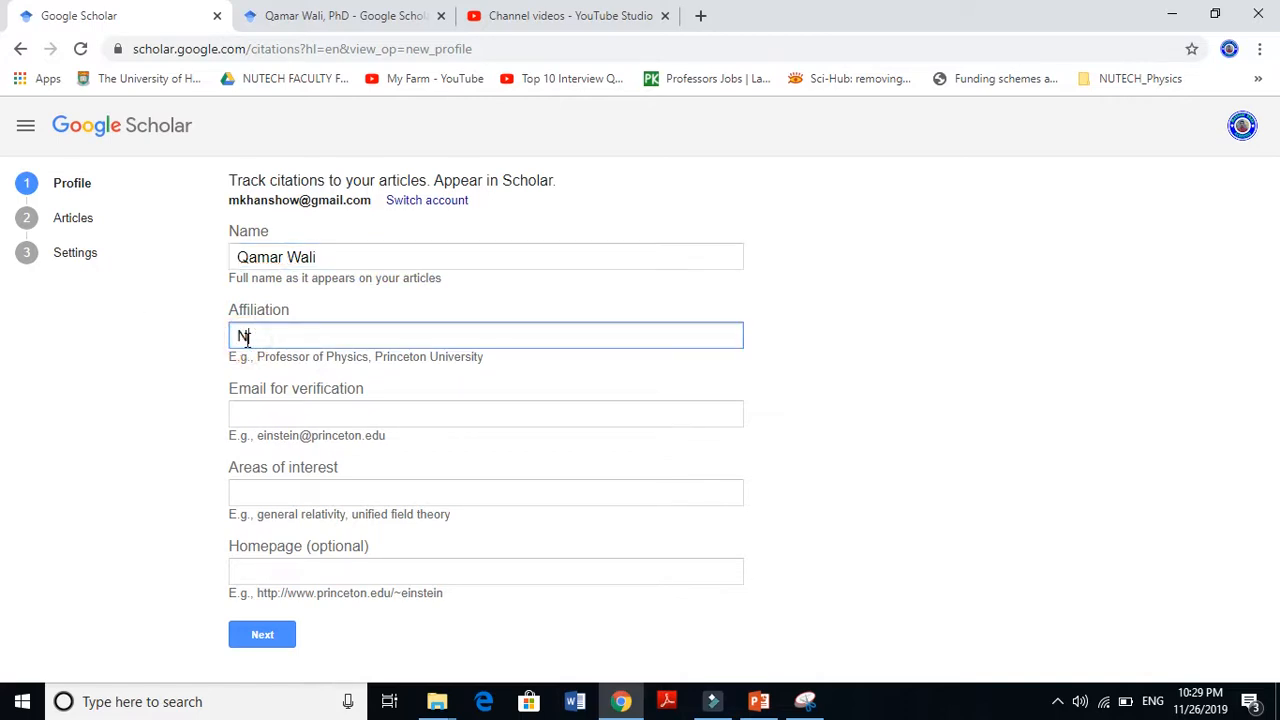
{"action": "type", "text": "Nutech"}
{"action": "right_click", "coordinate": [257, 338]}
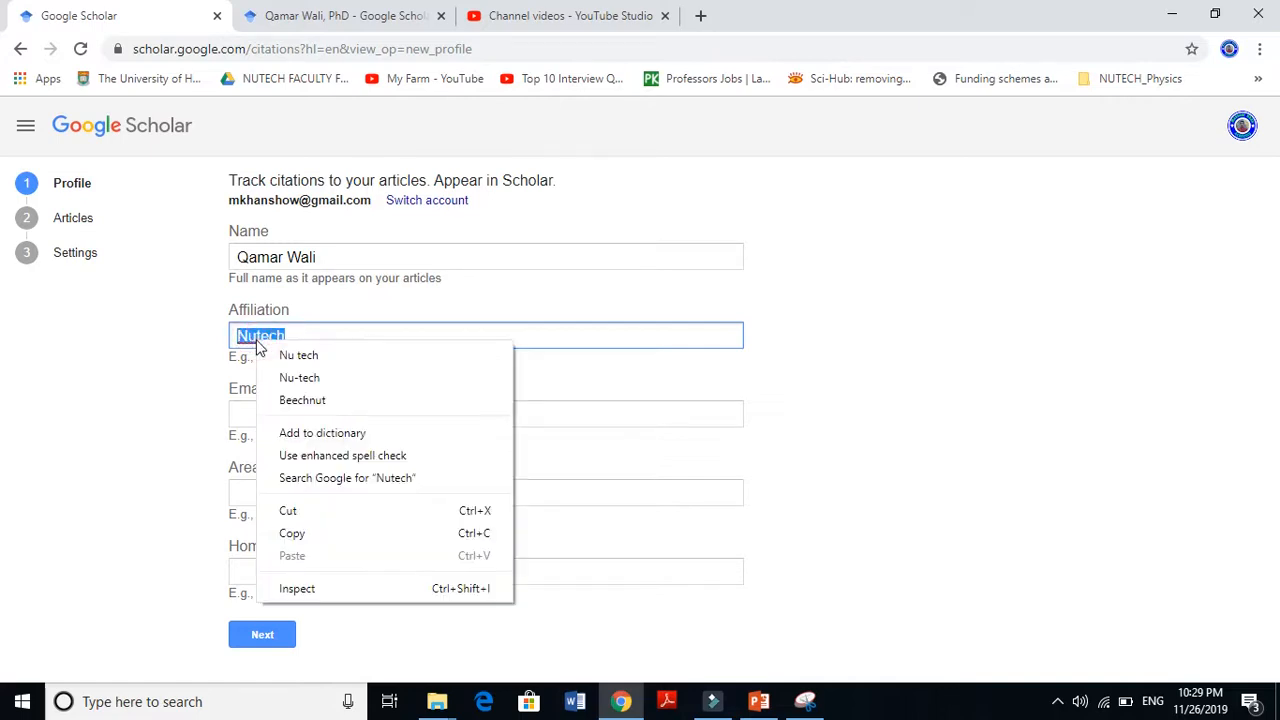
{"action": "left_click", "coordinate": [385, 338]}
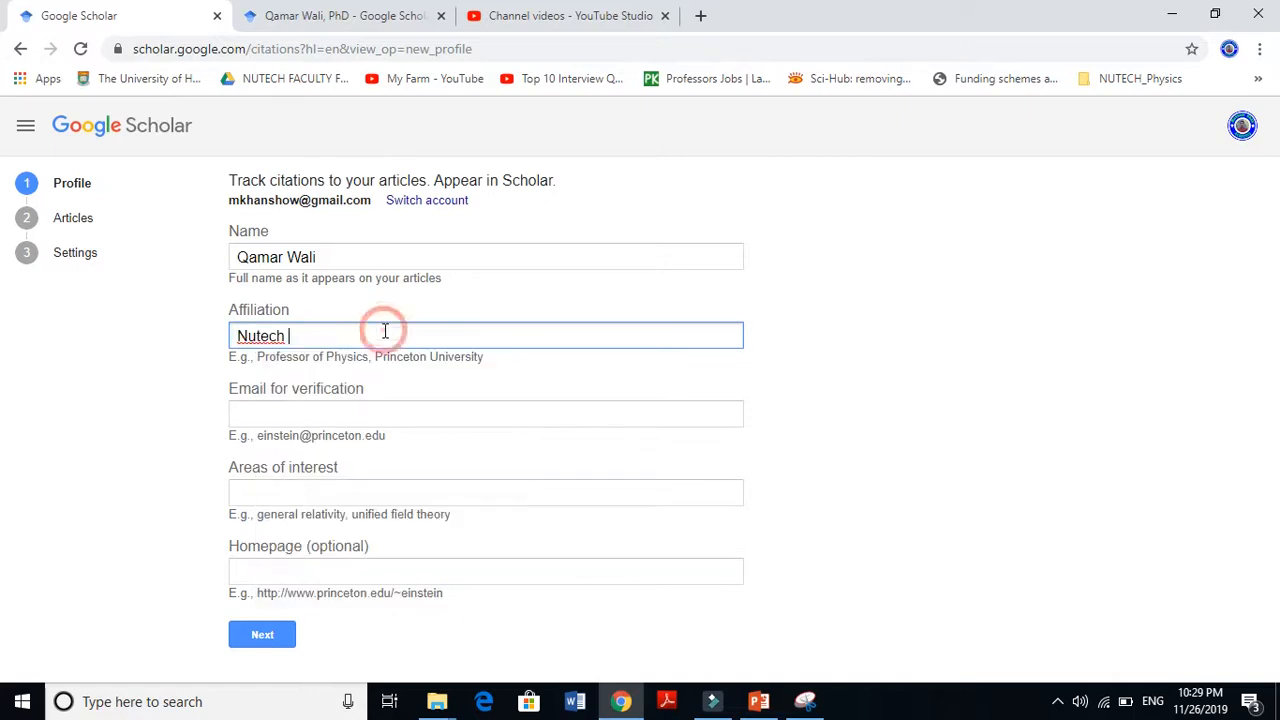
{"action": "left_click", "coordinate": [363, 412]}
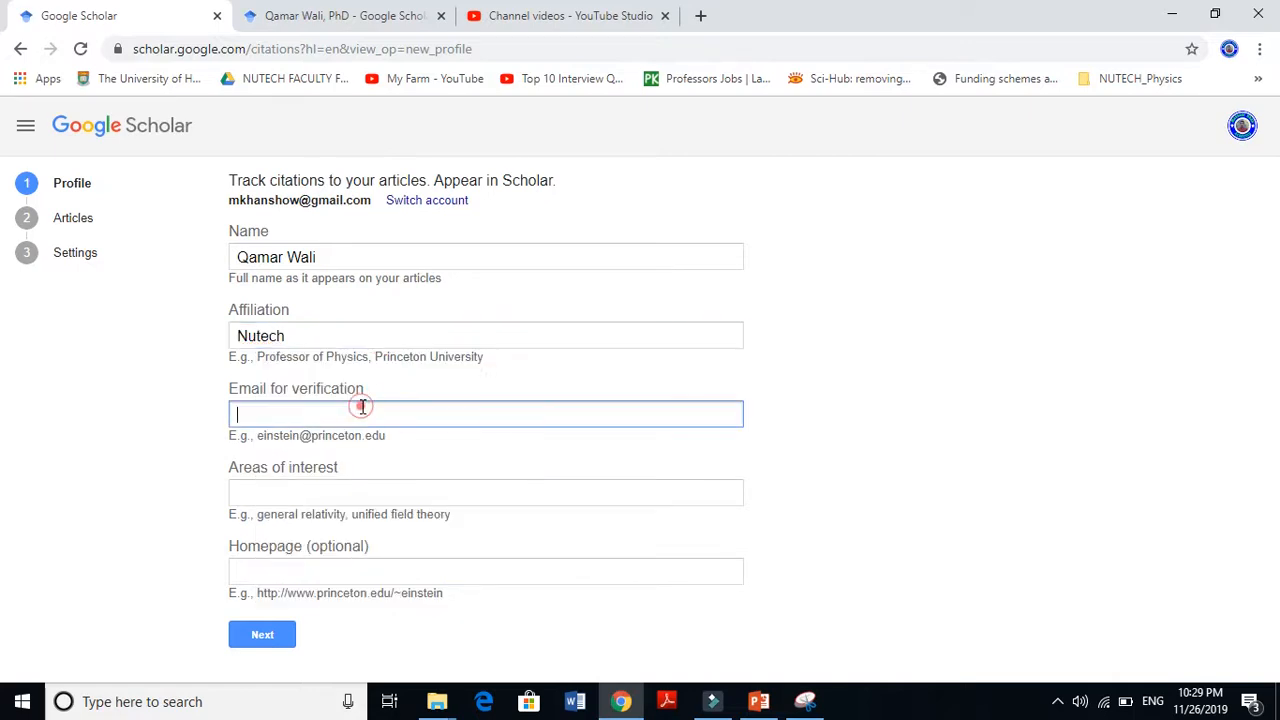
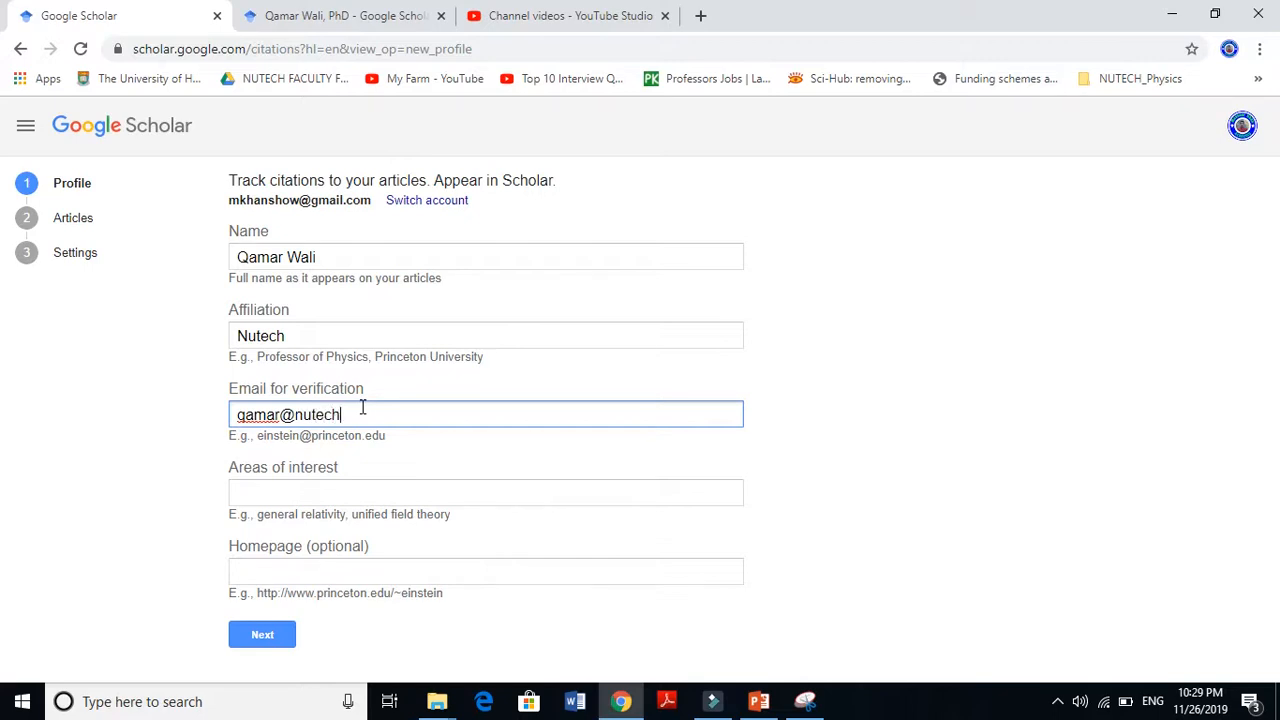
Finish the verification email and enter 'Sensors, Solar Cells' as areas of interest
{"action": "left_click", "coordinate": [409, 412]}
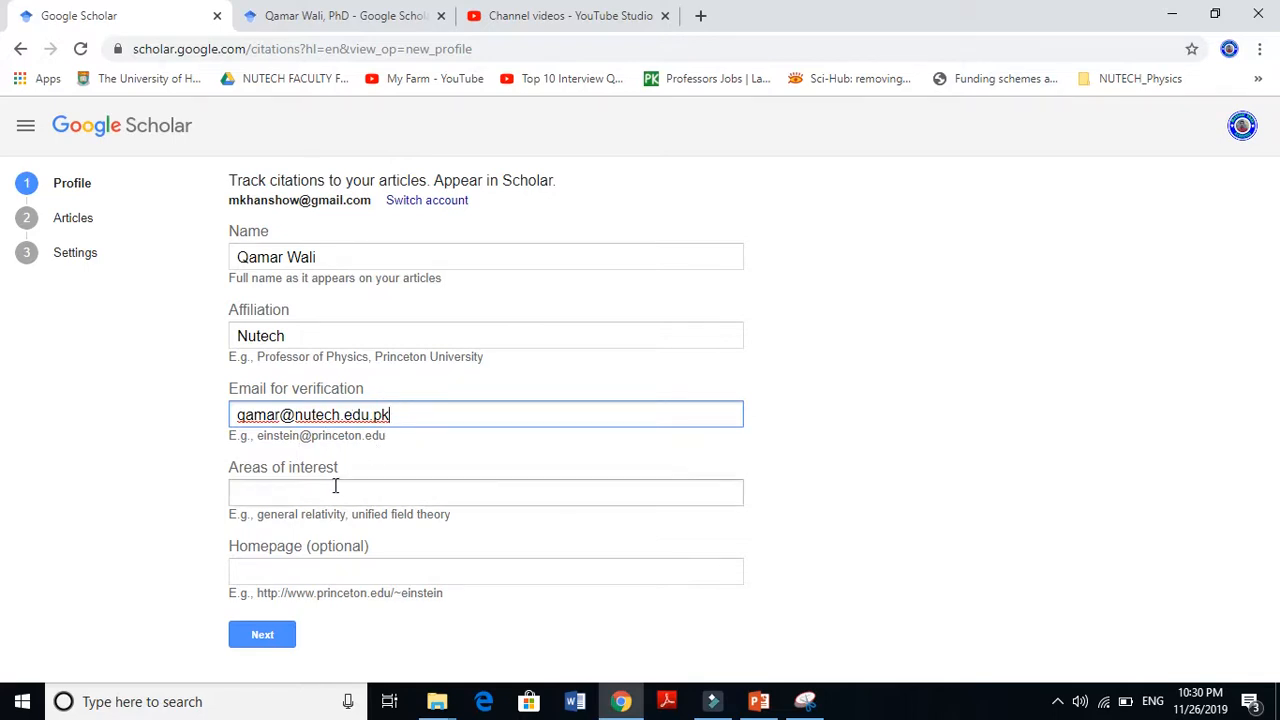
{"action": "left_click", "coordinate": [408, 413]}
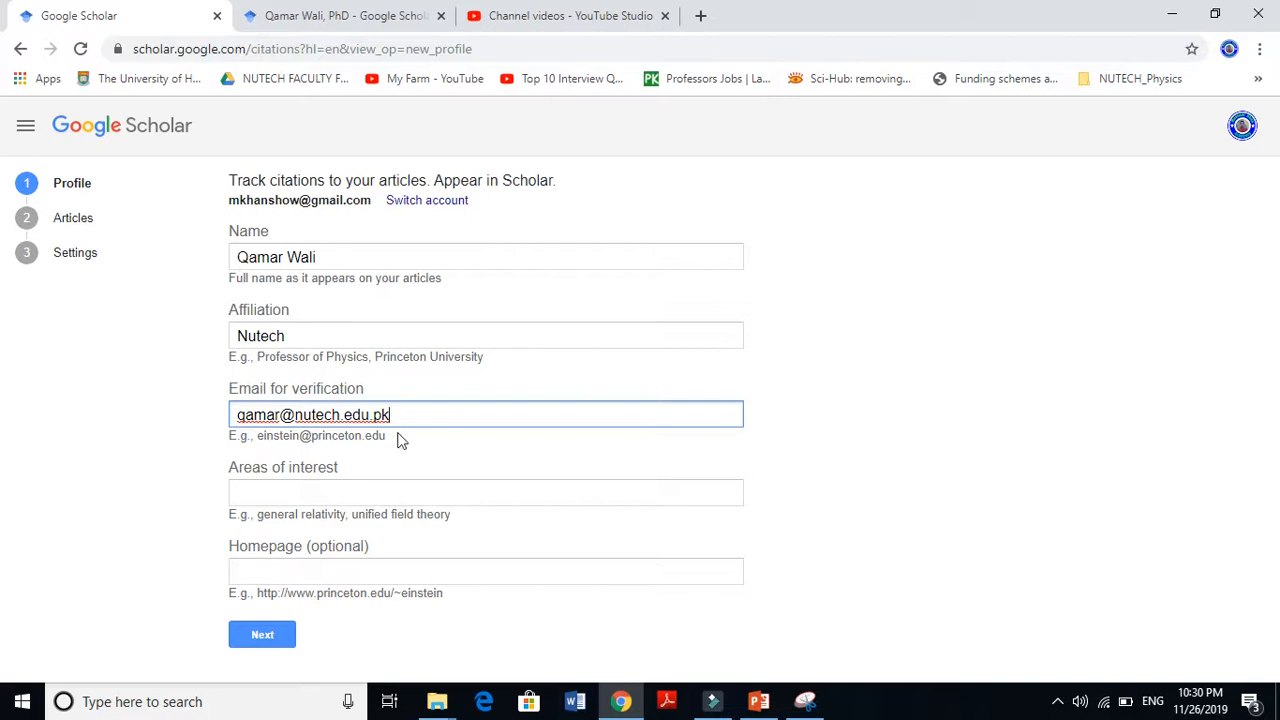
{"action": "left_click", "coordinate": [320, 488]}
{"action": "type", "text": "Sens"}
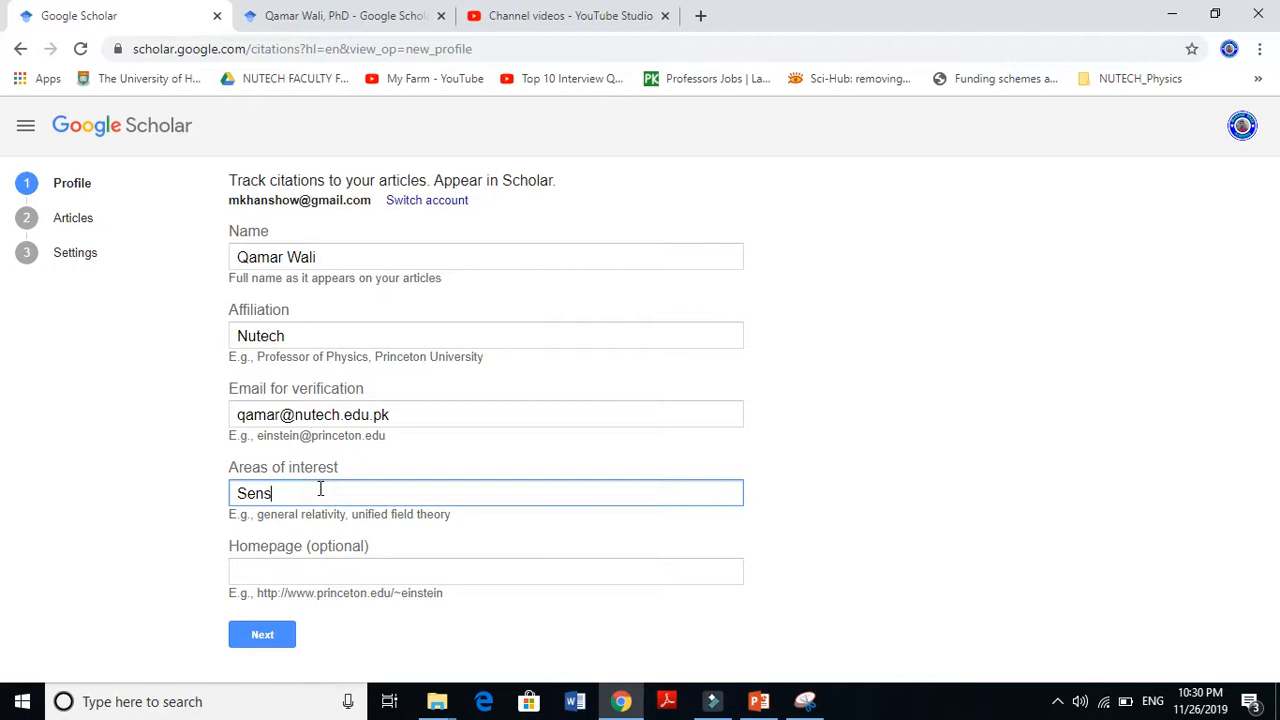
{"action": "type", "text": "ors, Solar Cells ......"}
Move into the optional Homepage field, leaving it blank
{"action": "left_click", "coordinate": [358, 567]}
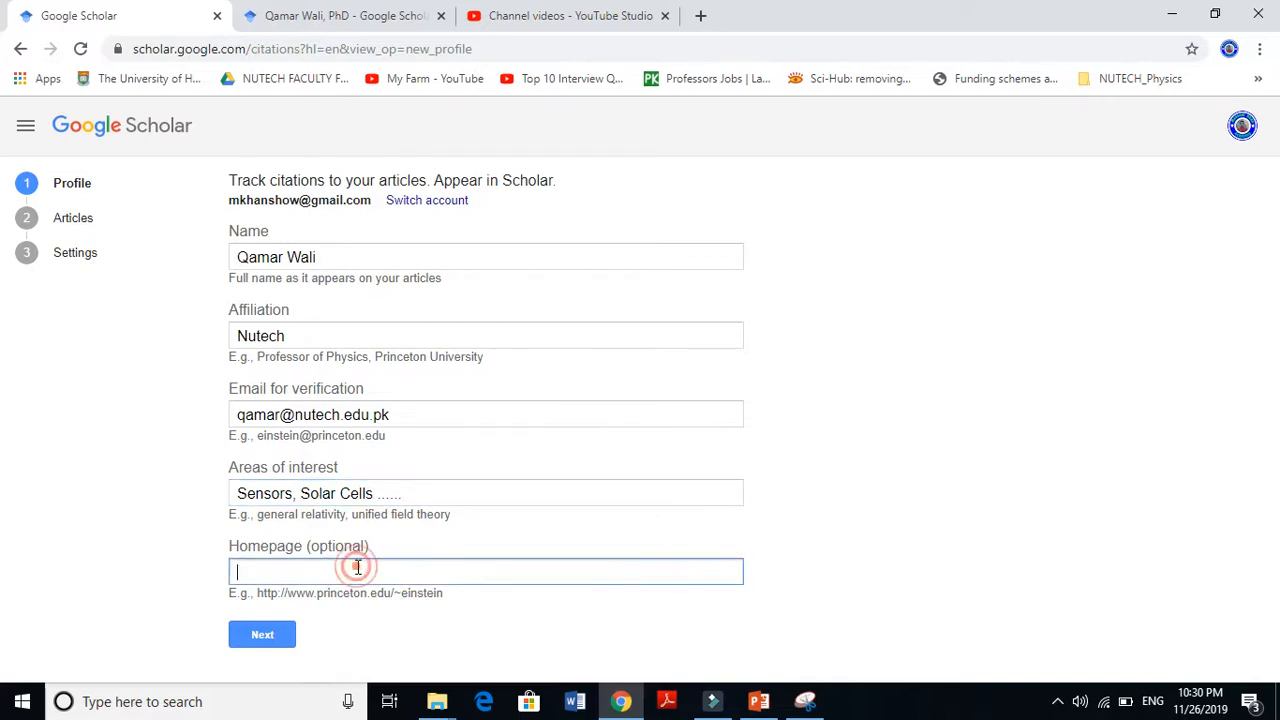
{"action": "left_click", "coordinate": [358, 567]}
{"action": "left_click", "coordinate": [513, 569]}
{"action": "left_click", "coordinate": [403, 573]}
{"action": "left_click", "coordinate": [300, 16]}
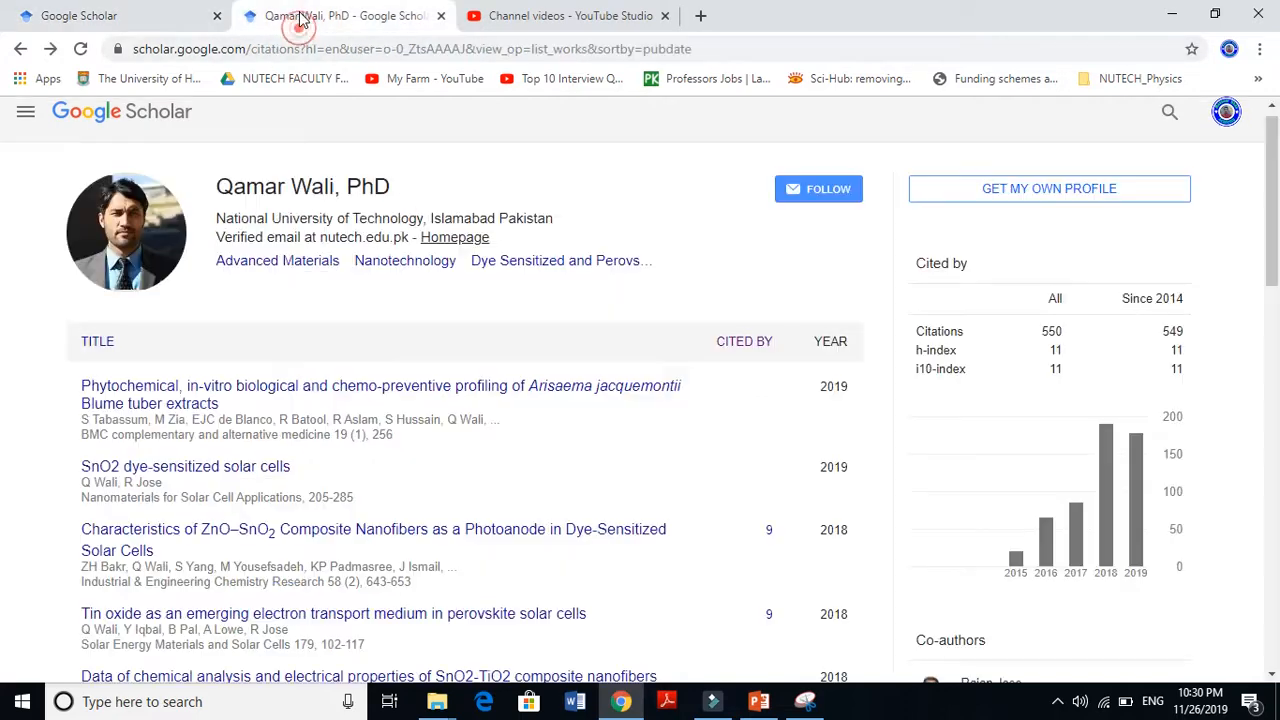
{"action": "left_click", "coordinate": [436, 245]}
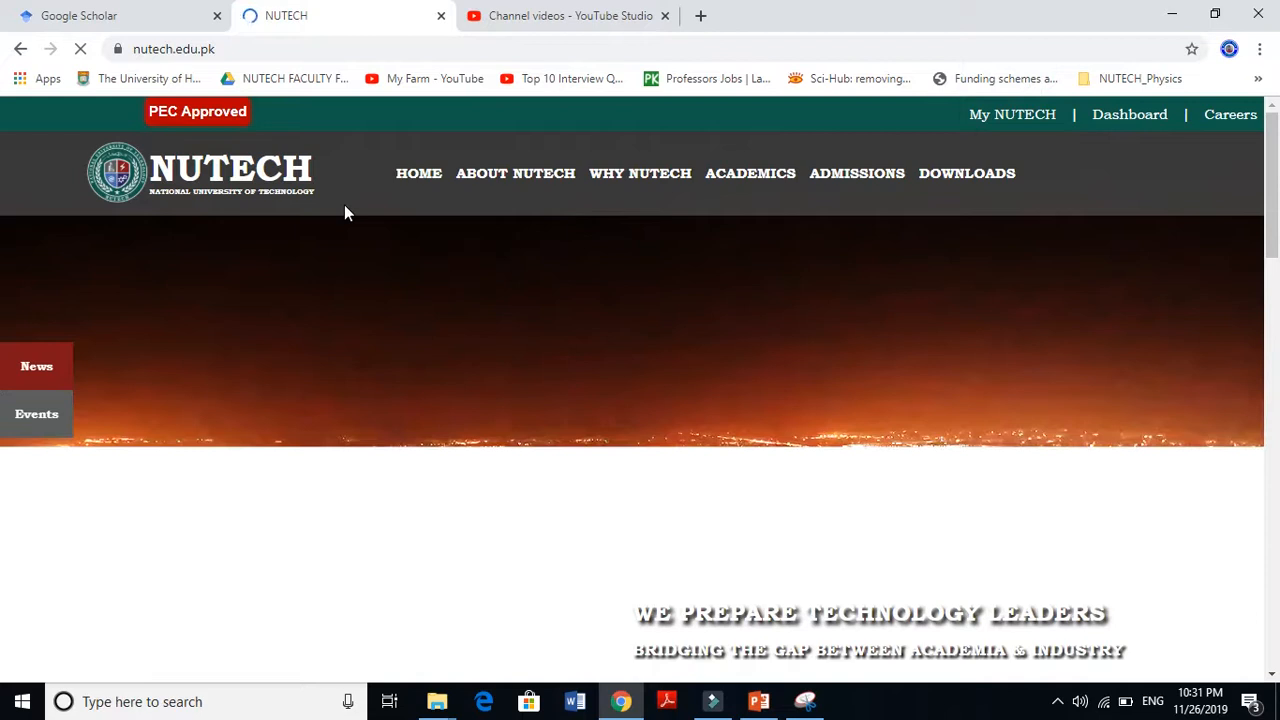
{"action": "left_click", "coordinate": [18, 49]}
{"action": "left_click", "coordinate": [120, 16]}
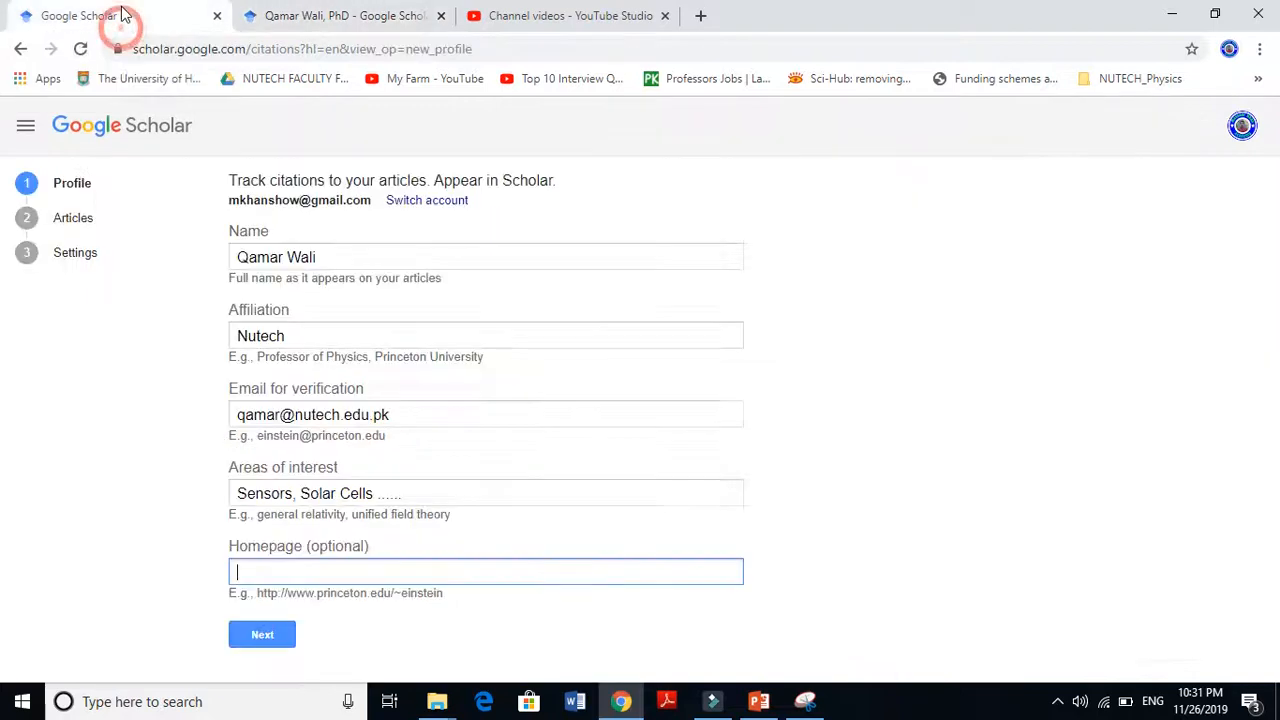
Continue to the Articles step, tick the 20-article group, and toggle list and grouped views
{"action": "left_click", "coordinate": [265, 649]}
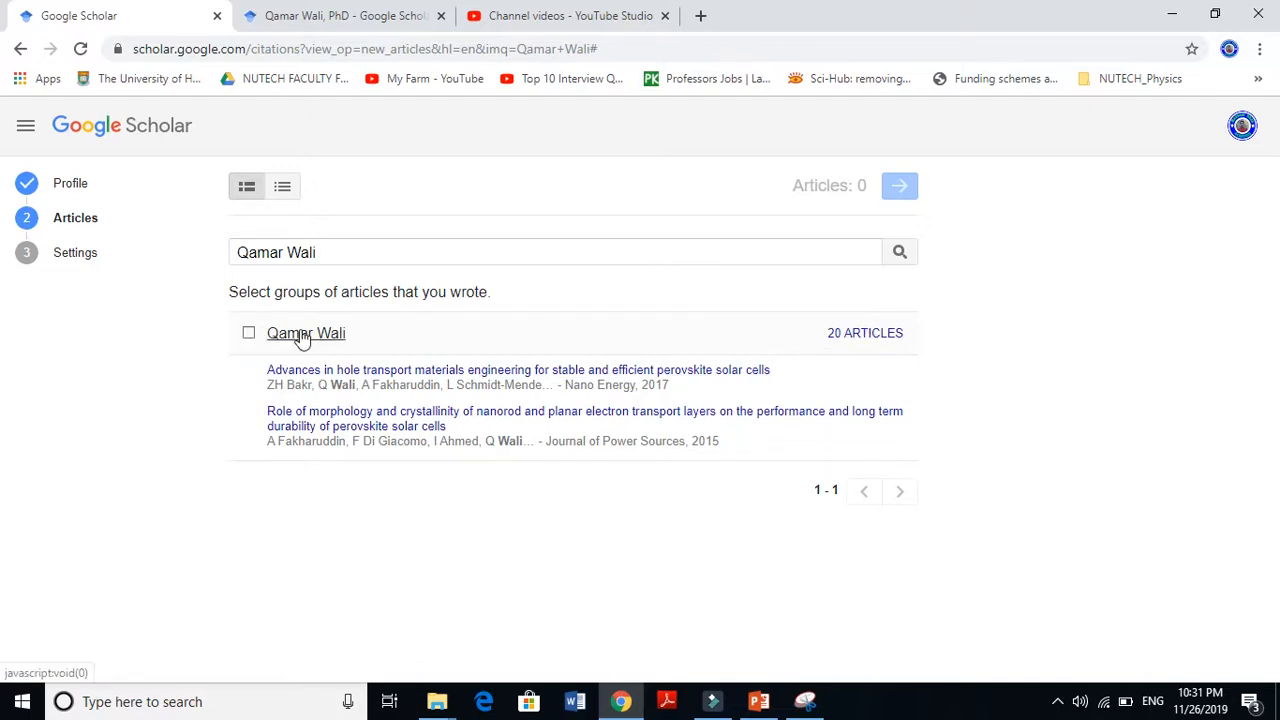
{"action": "left_click", "coordinate": [249, 336]}
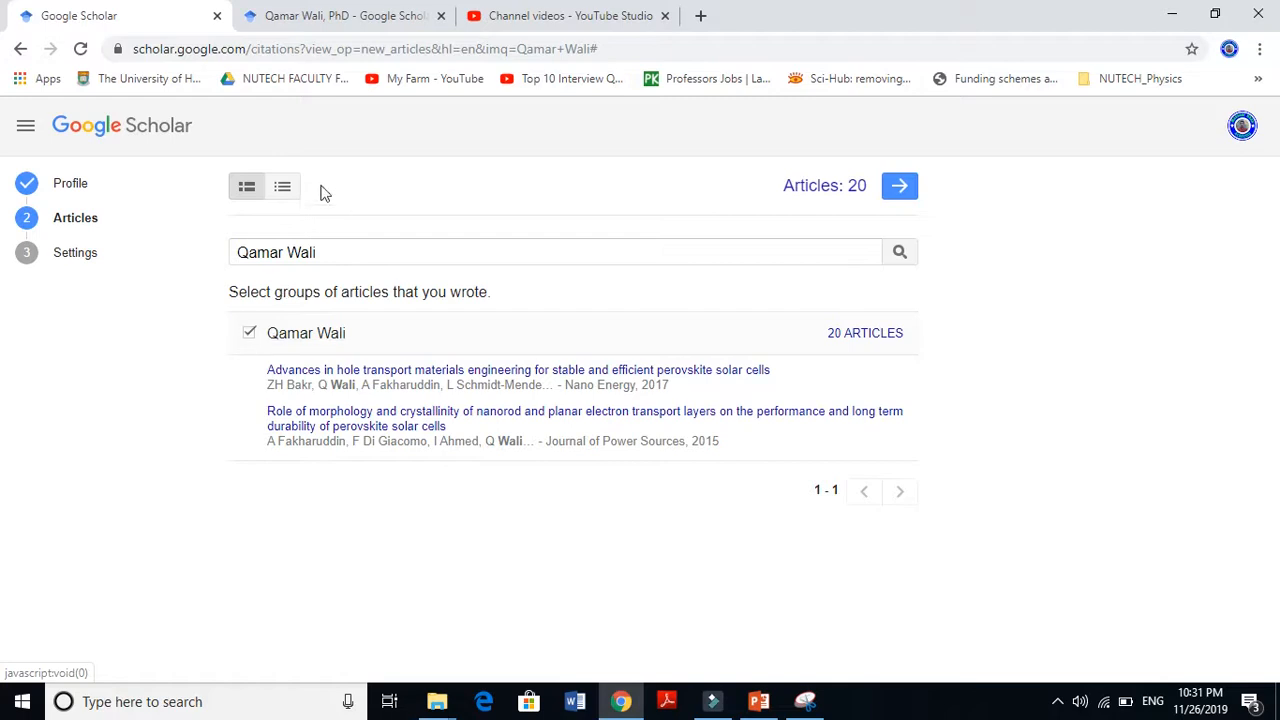
{"action": "left_click", "coordinate": [281, 187]}
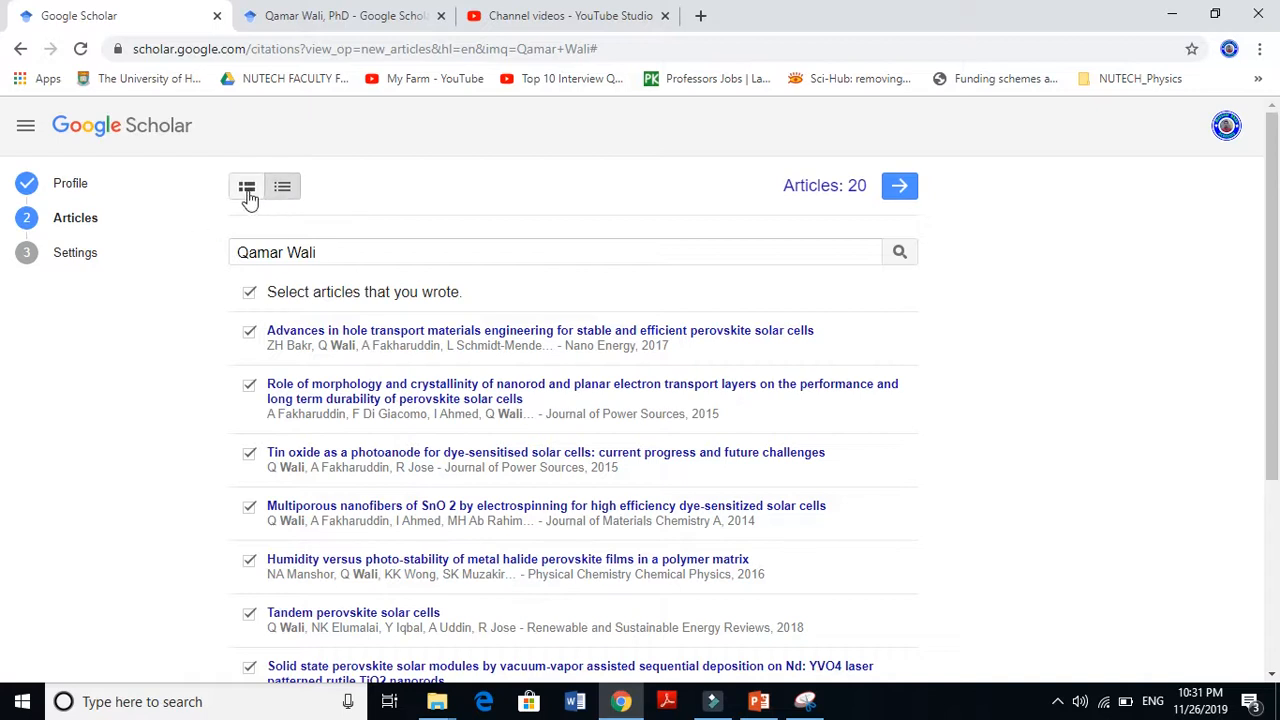
{"action": "left_click", "coordinate": [247, 192]}
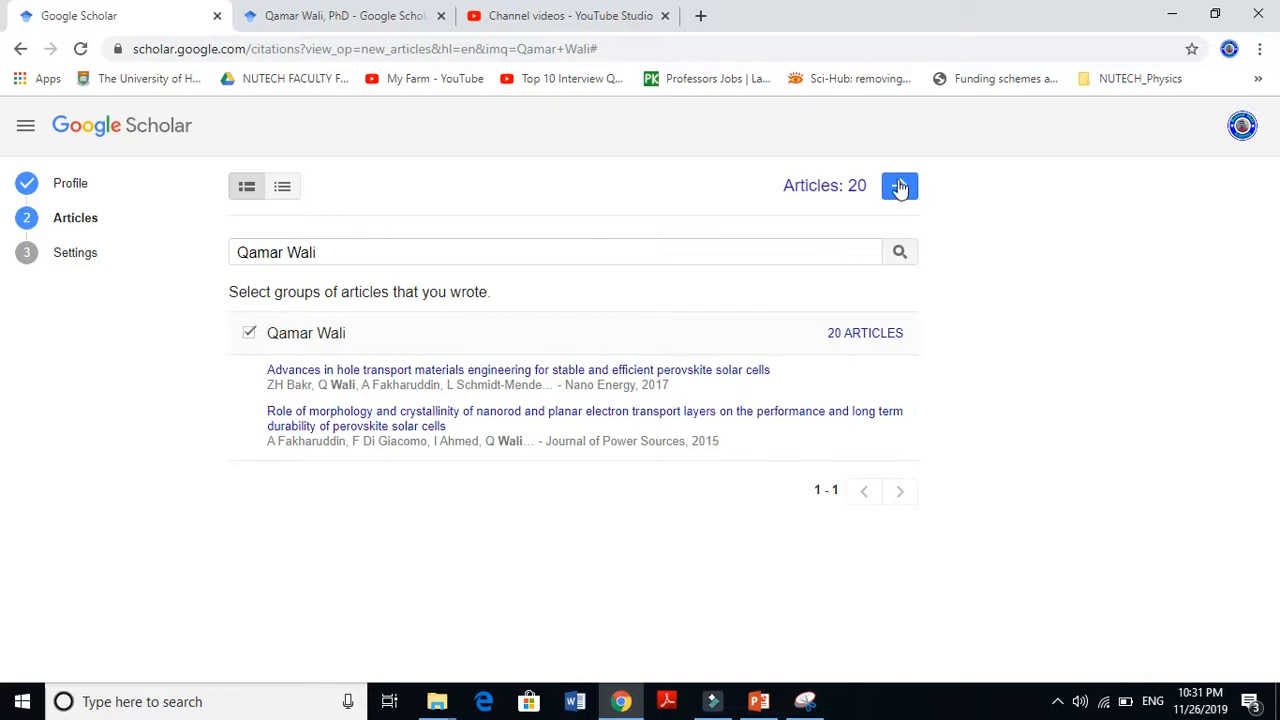
Untick the 20-article group and switch back to the existing researcher profile
{"action": "left_click", "coordinate": [251, 334]}
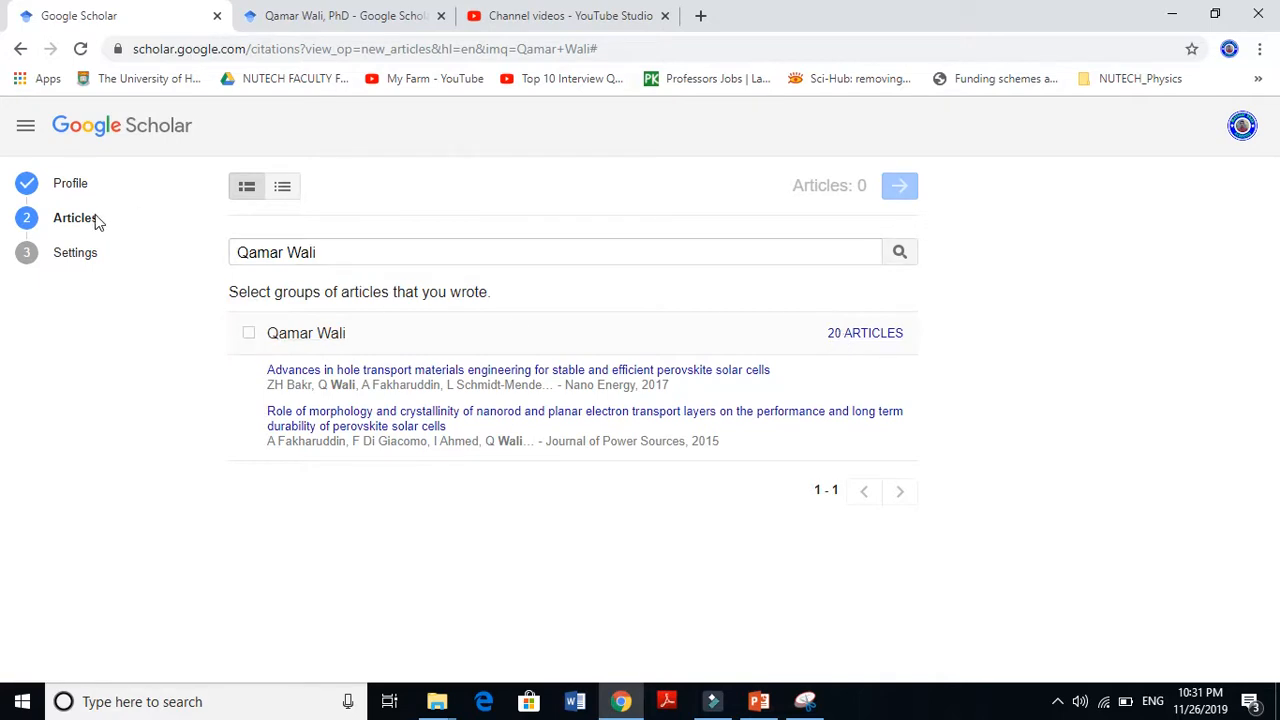
{"action": "left_click", "coordinate": [27, 189]}
{"action": "left_click", "coordinate": [352, 15]}
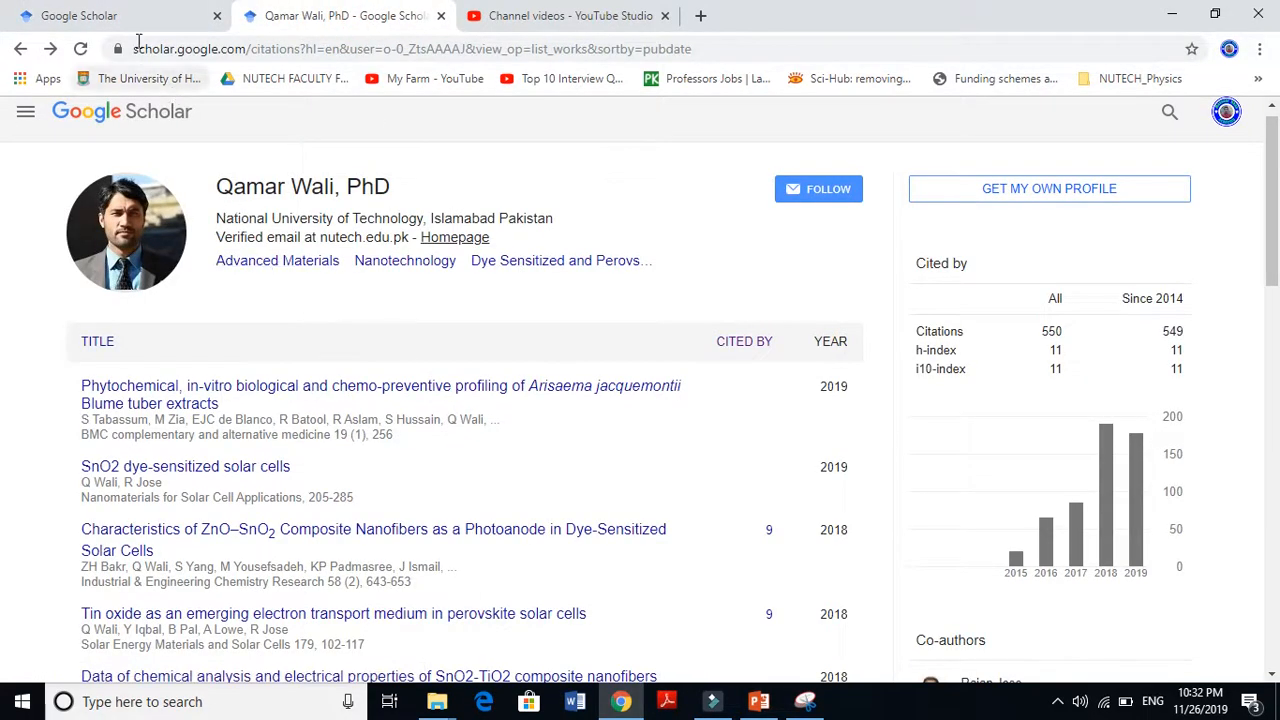
Navigate back from the Articles step to the Profile form and start editing the Name to append ', PhD'
{"action": "left_click", "coordinate": [113, 12]}
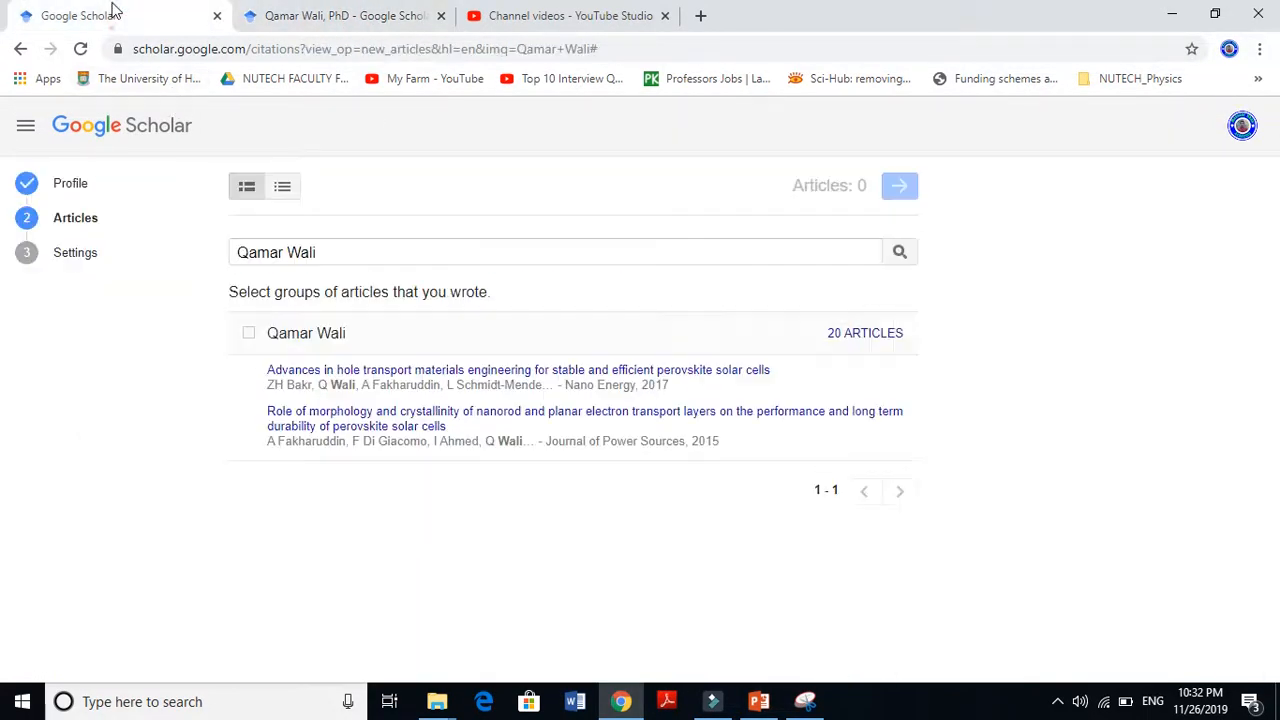
{"action": "left_click", "coordinate": [20, 50]}
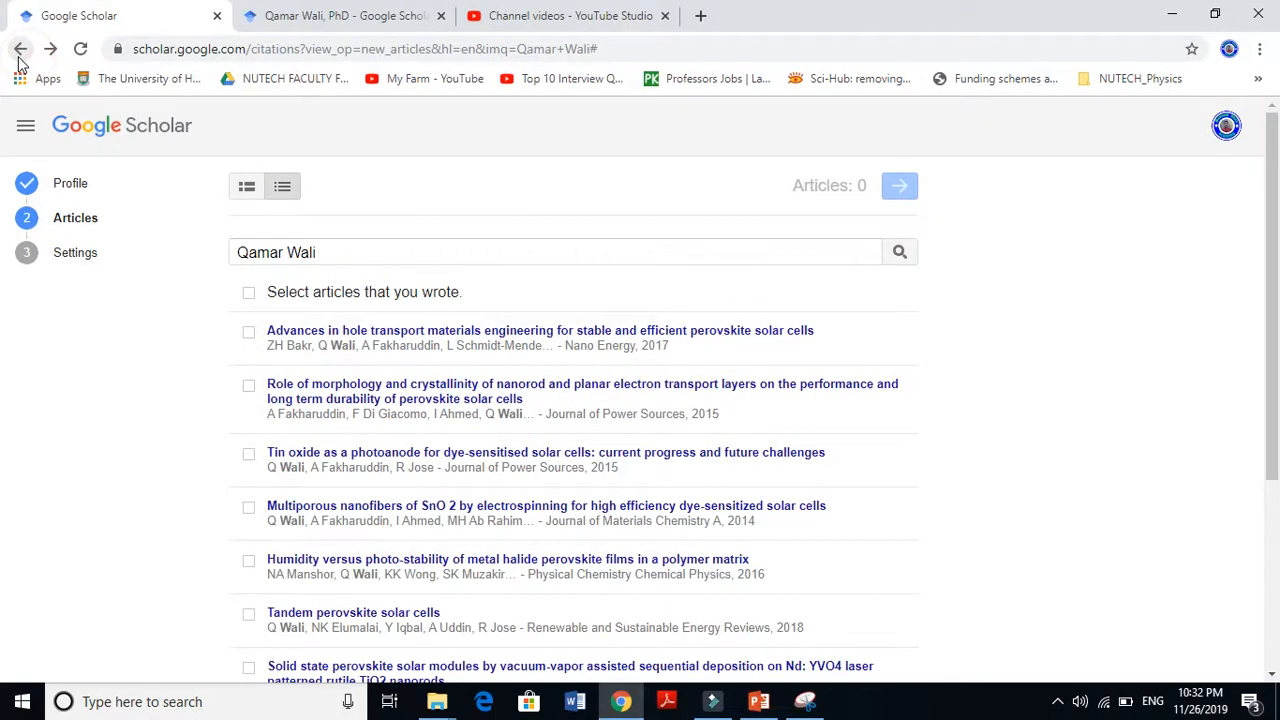
{"action": "left_click", "coordinate": [20, 49]}
{"action": "left_click", "coordinate": [20, 50]}
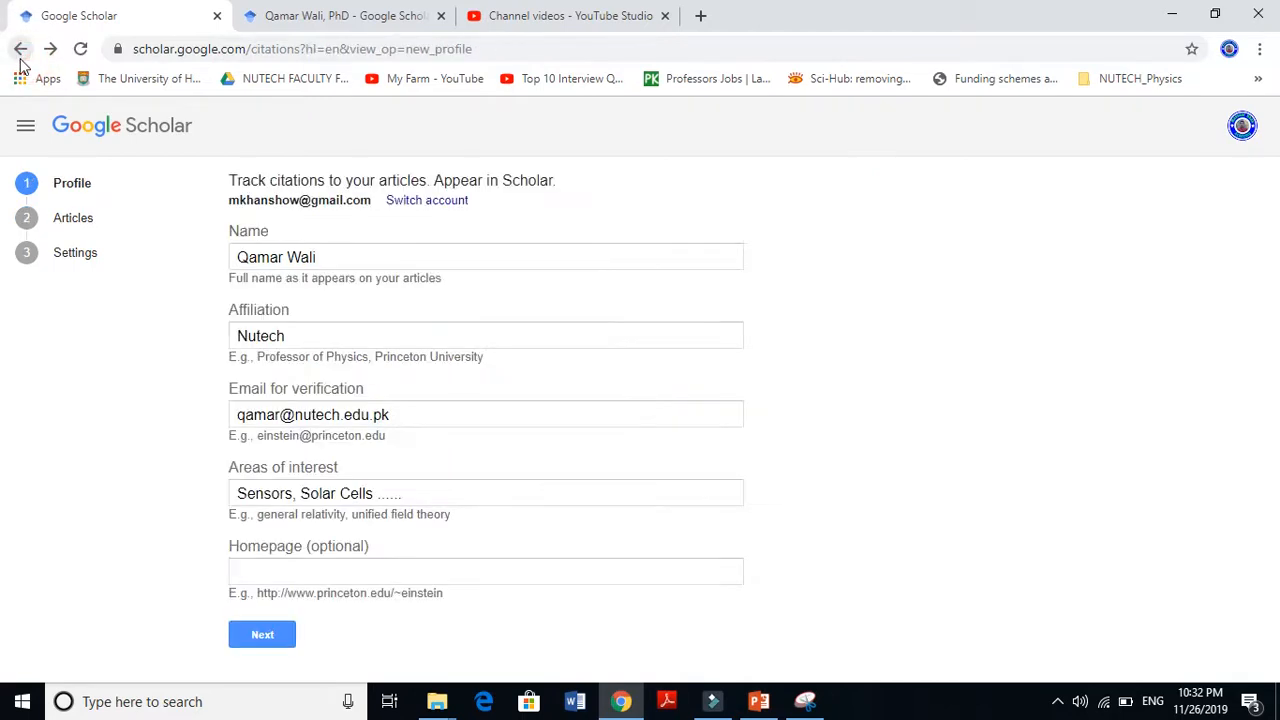
{"action": "left_click", "coordinate": [298, 15]}
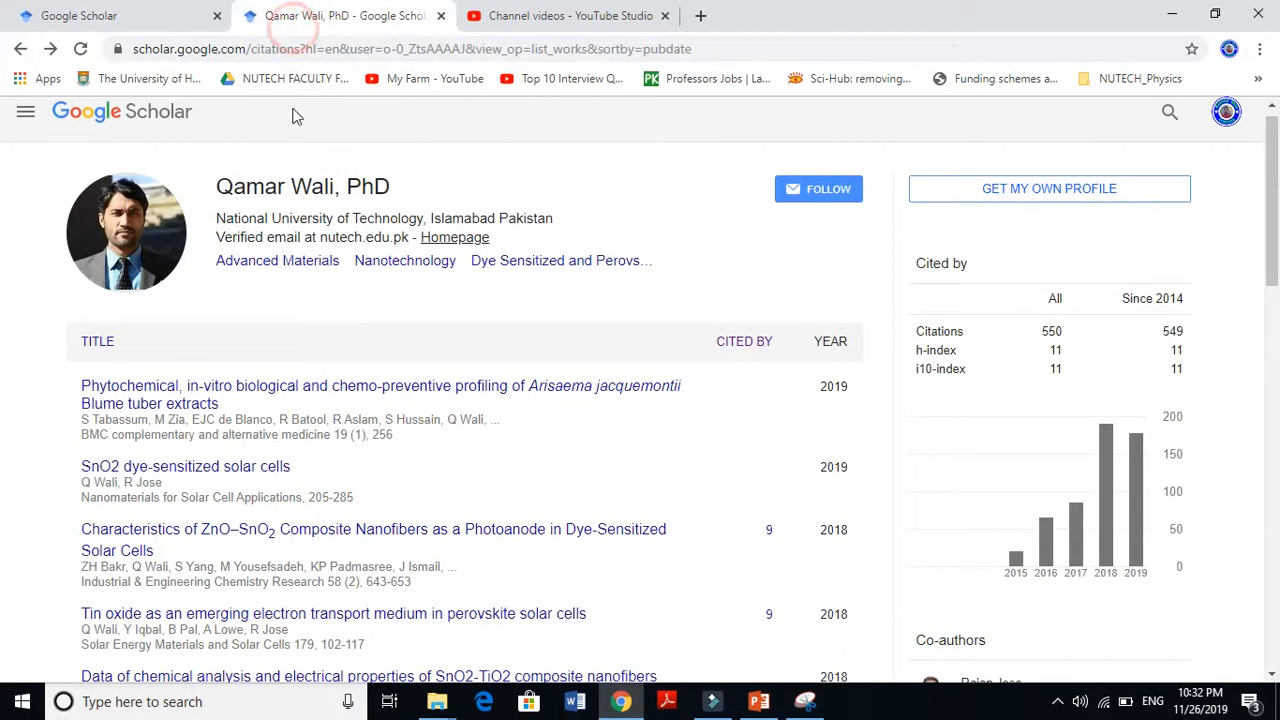
{"action": "left_click", "coordinate": [150, 18]}
{"action": "left_click", "coordinate": [319, 258]}
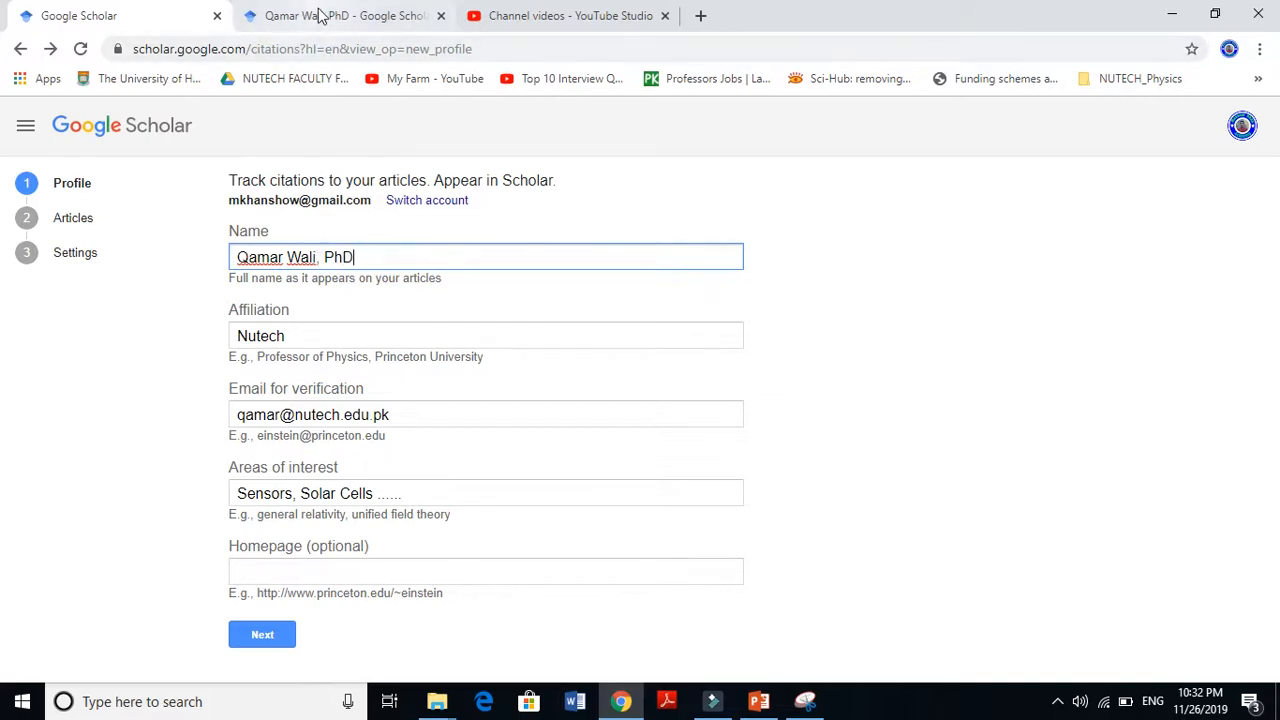
{"action": "left_click", "coordinate": [432, 16]}
{"action": "left_click_drag", "start_coordinate": [218, 222], "coordinate": [408, 218]}
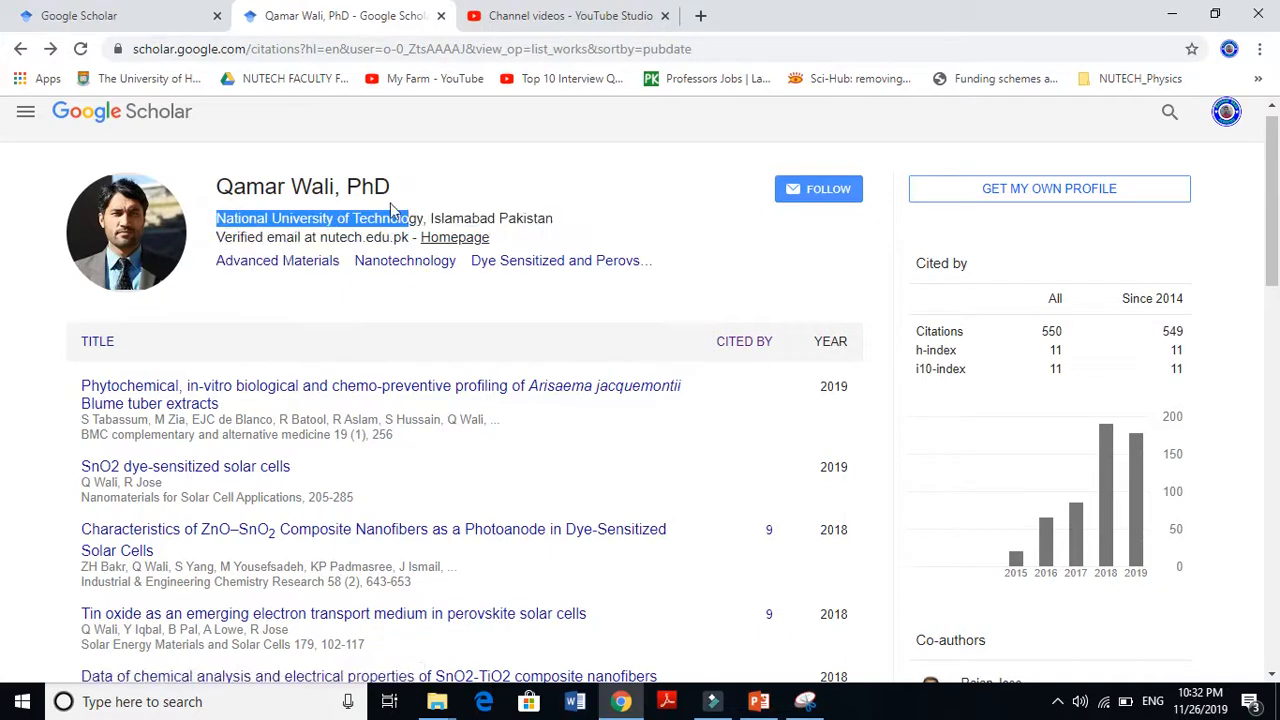
{"action": "left_click", "coordinate": [141, 18]}
{"action": "left_click", "coordinate": [300, 338]}
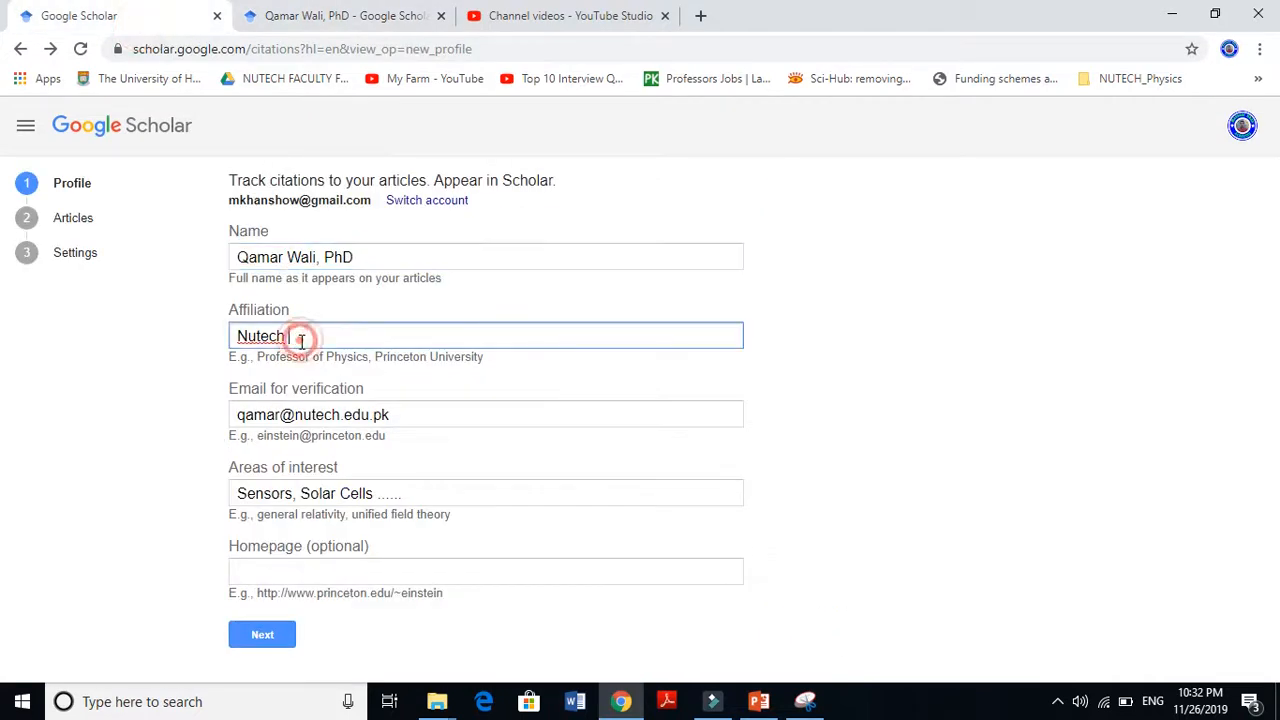
{"action": "left_click", "coordinate": [395, 414]}
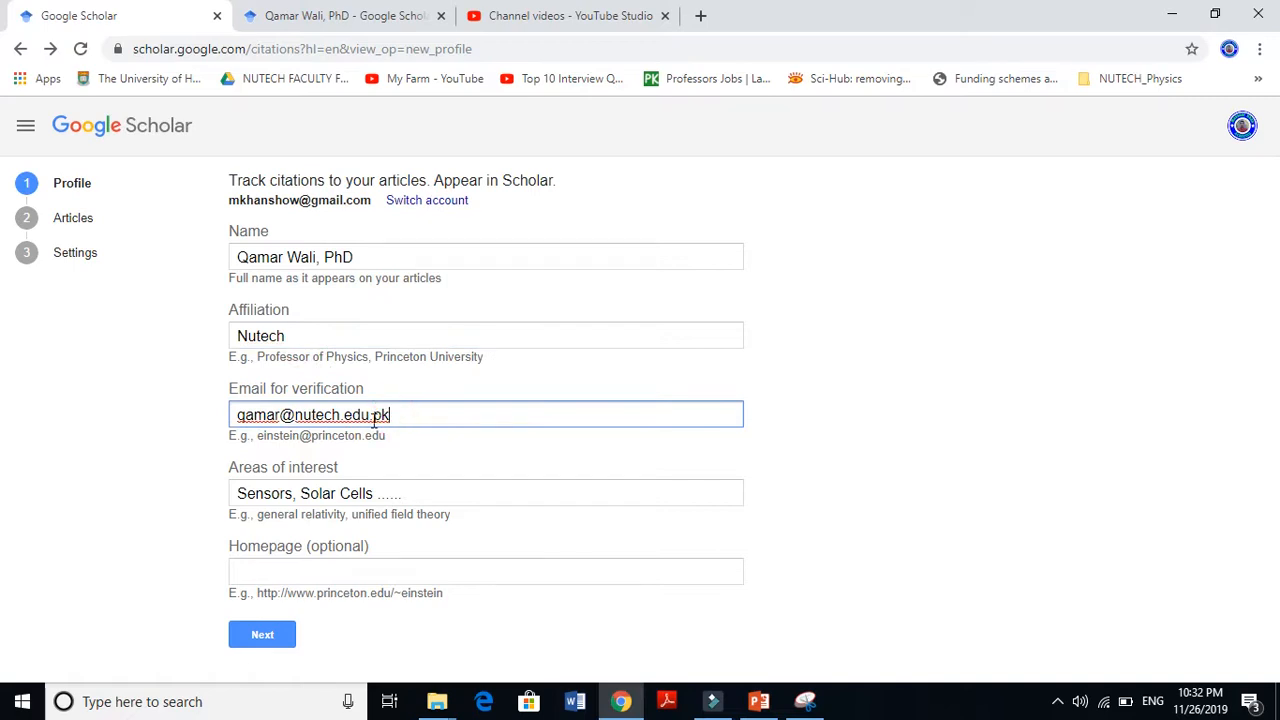
{"action": "left_click_drag", "start_coordinate": [260, 468], "coordinate": [288, 469]}
{"action": "left_click", "coordinate": [287, 469]}
{"action": "left_click", "coordinate": [311, 468]}
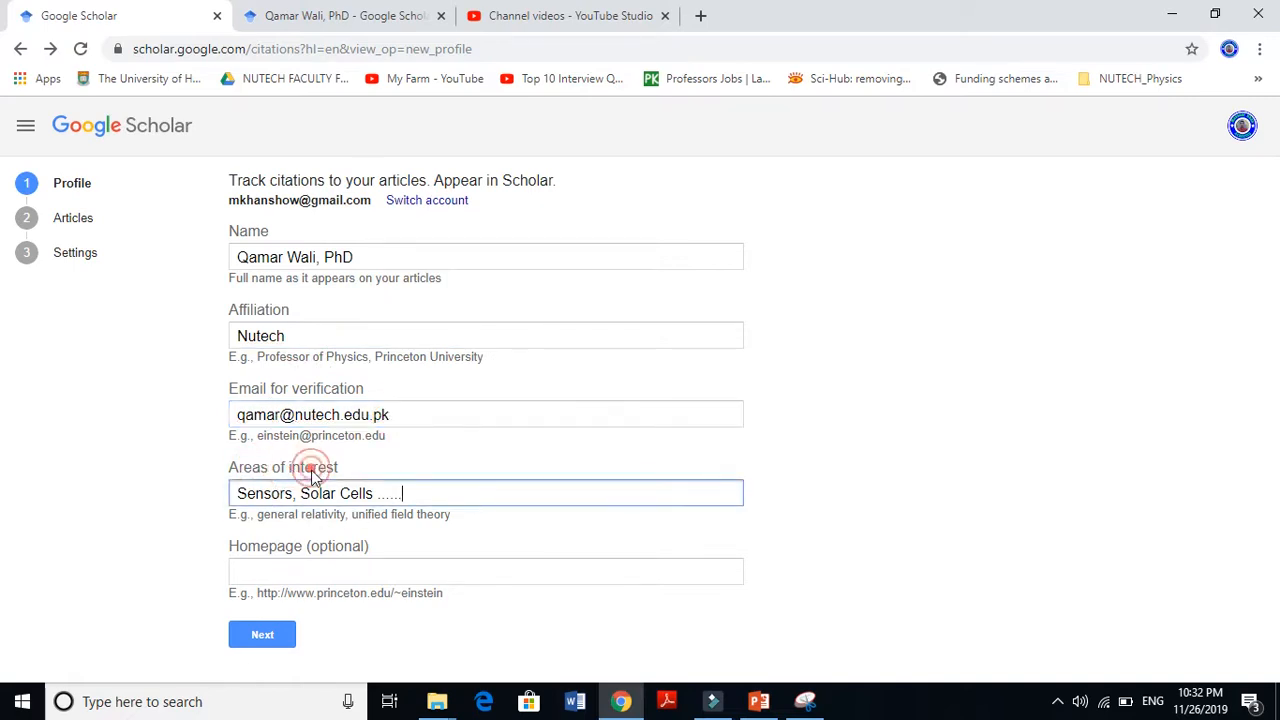
{"action": "left_click", "coordinate": [300, 493]}
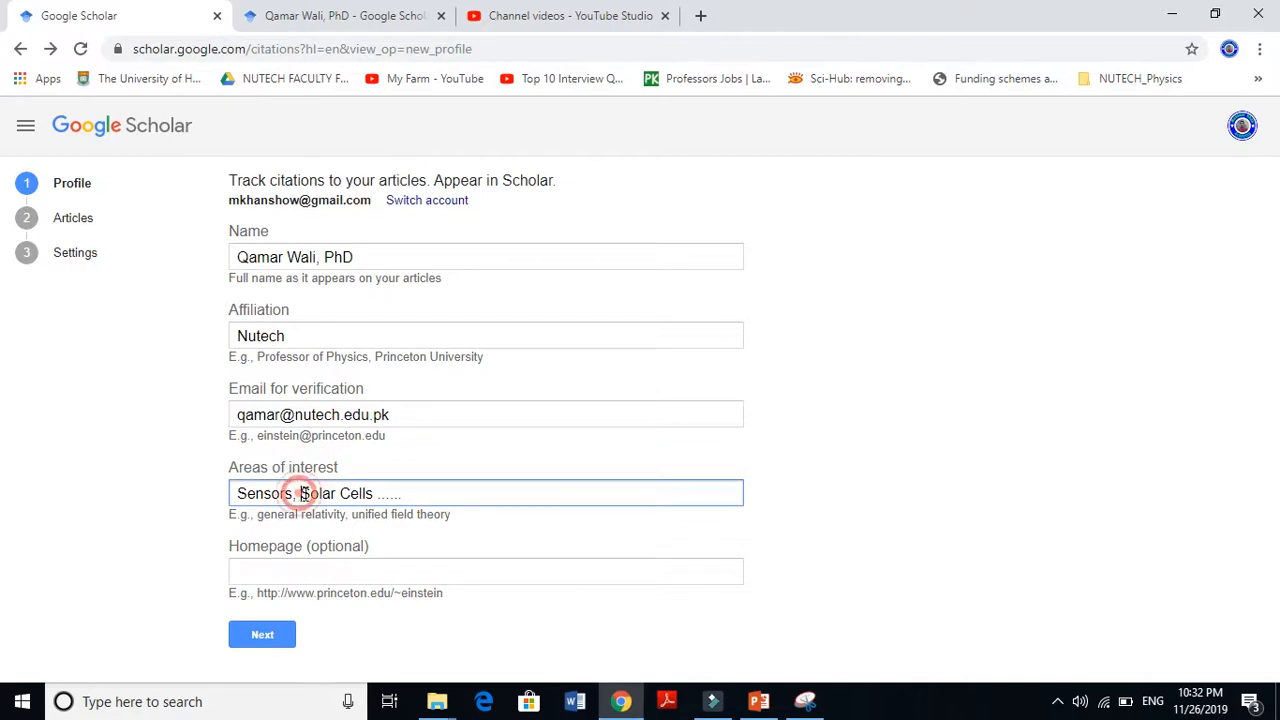
{"action": "left_click", "coordinate": [340, 12]}
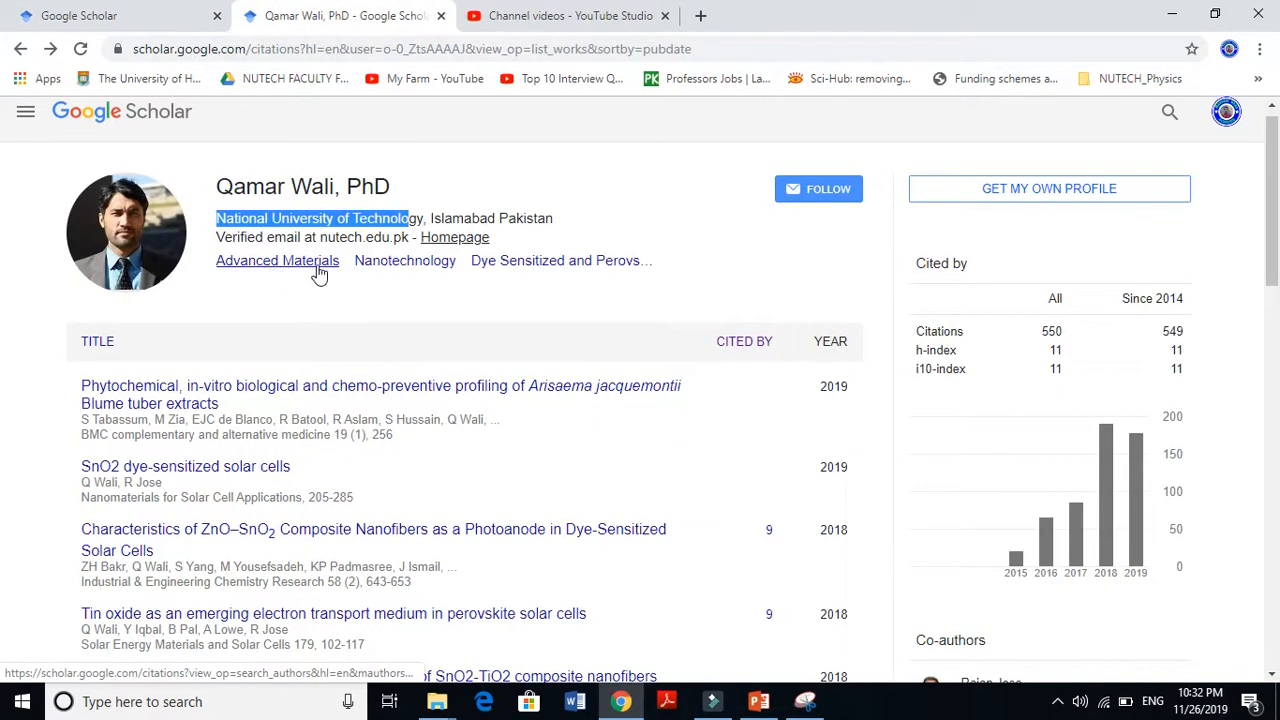
{"action": "left_click", "coordinate": [150, 10]}
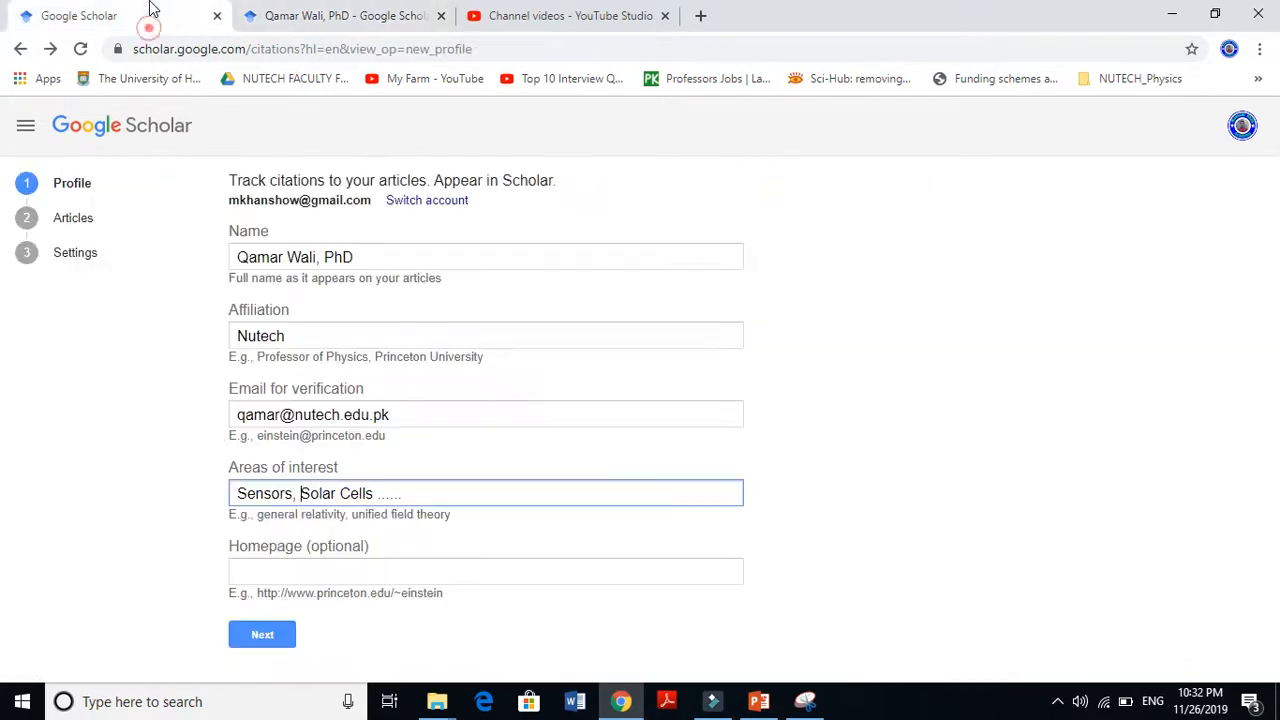
{"action": "left_click", "coordinate": [296, 567]}
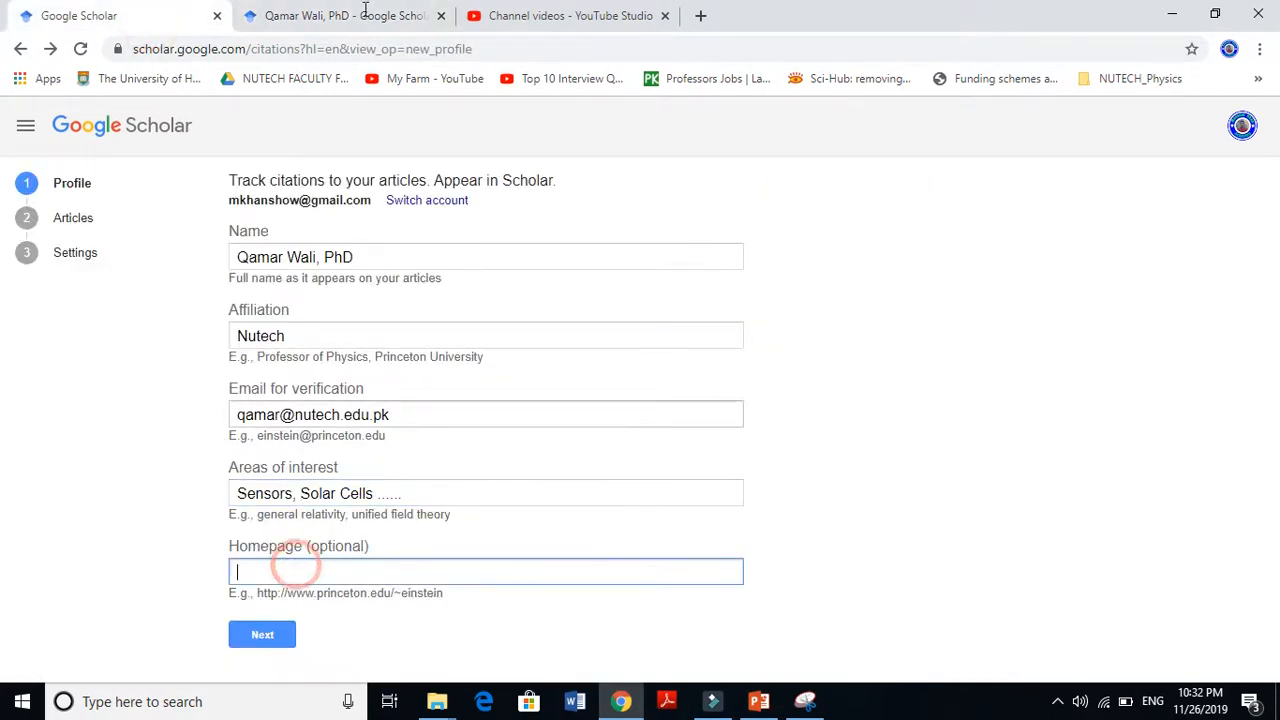
{"action": "left_click", "coordinate": [365, 12]}
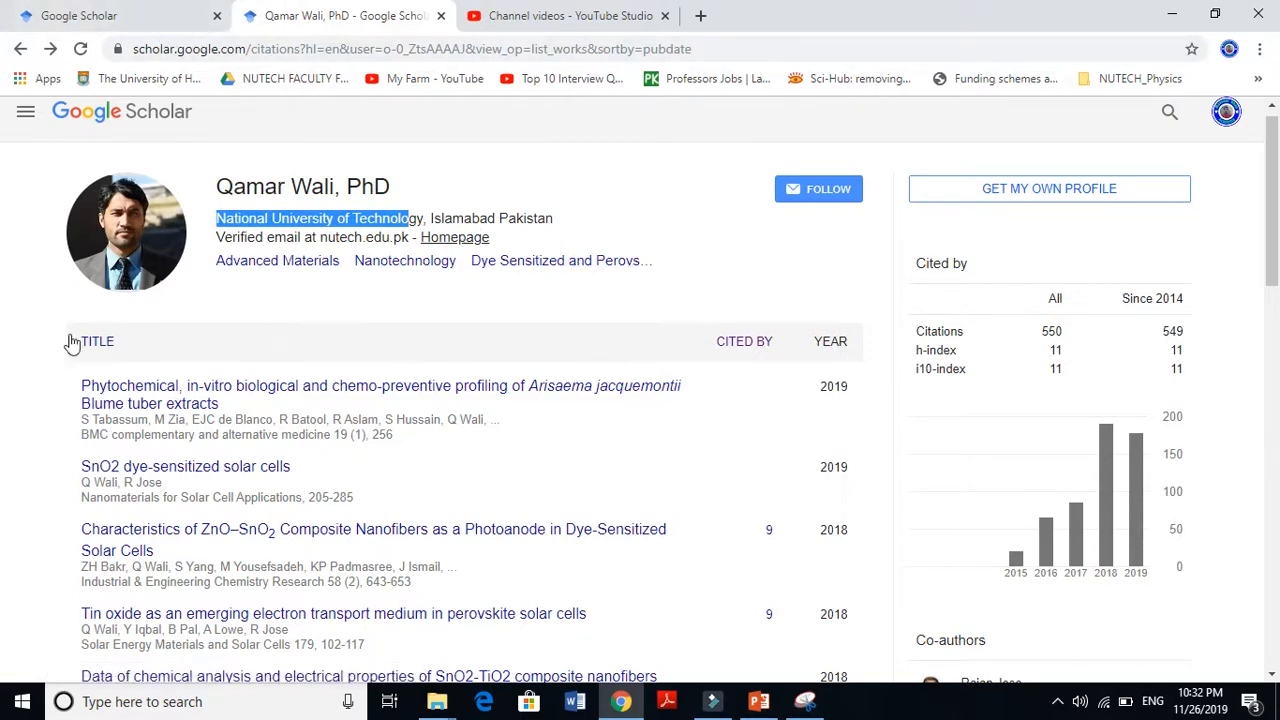
{"action": "left_click", "coordinate": [150, 12]}
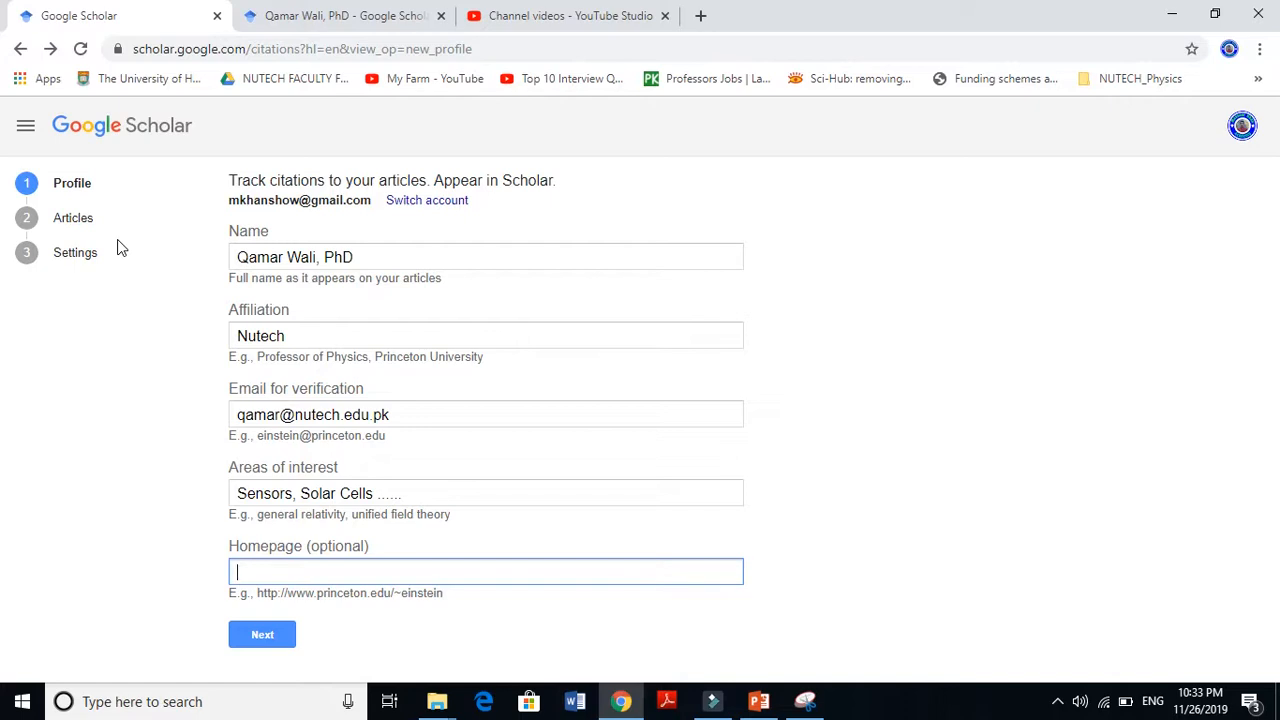
{"action": "left_click", "coordinate": [300, 14]}
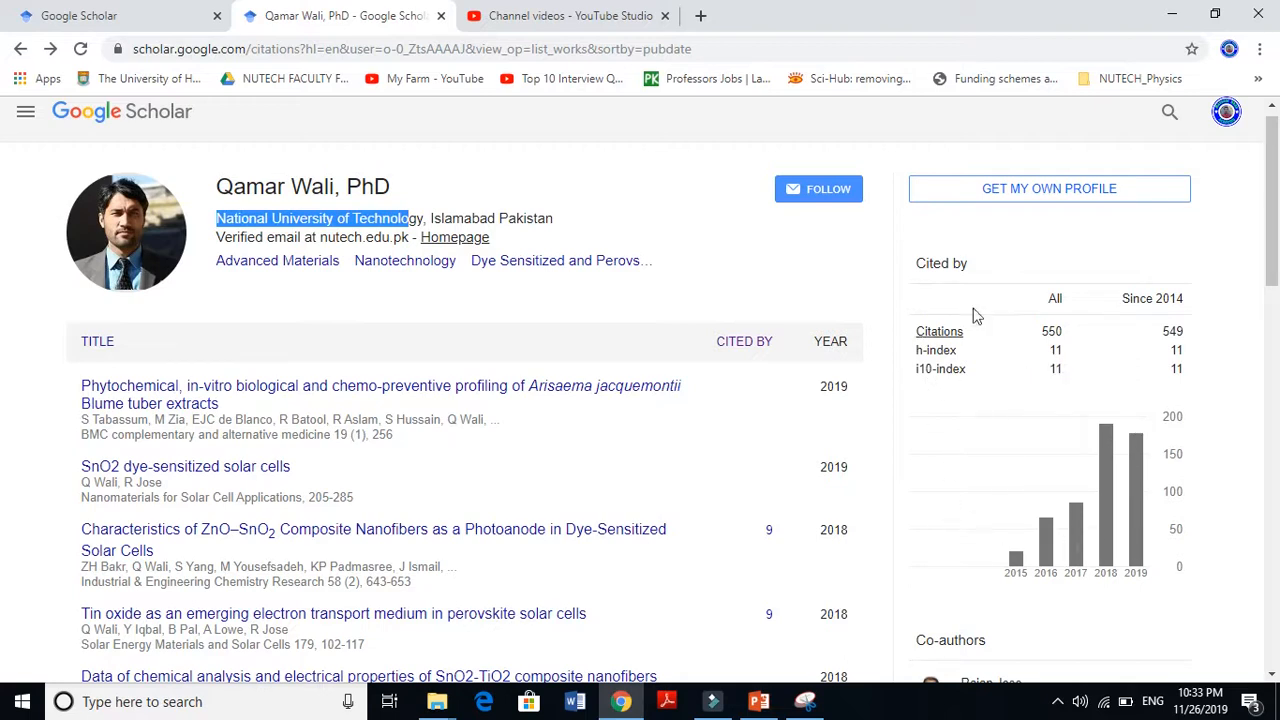
On the existing researcher profile, sort publications by CITED BY so the 157-citation paper tops the list
{"action": "left_click", "coordinate": [116, 20]}
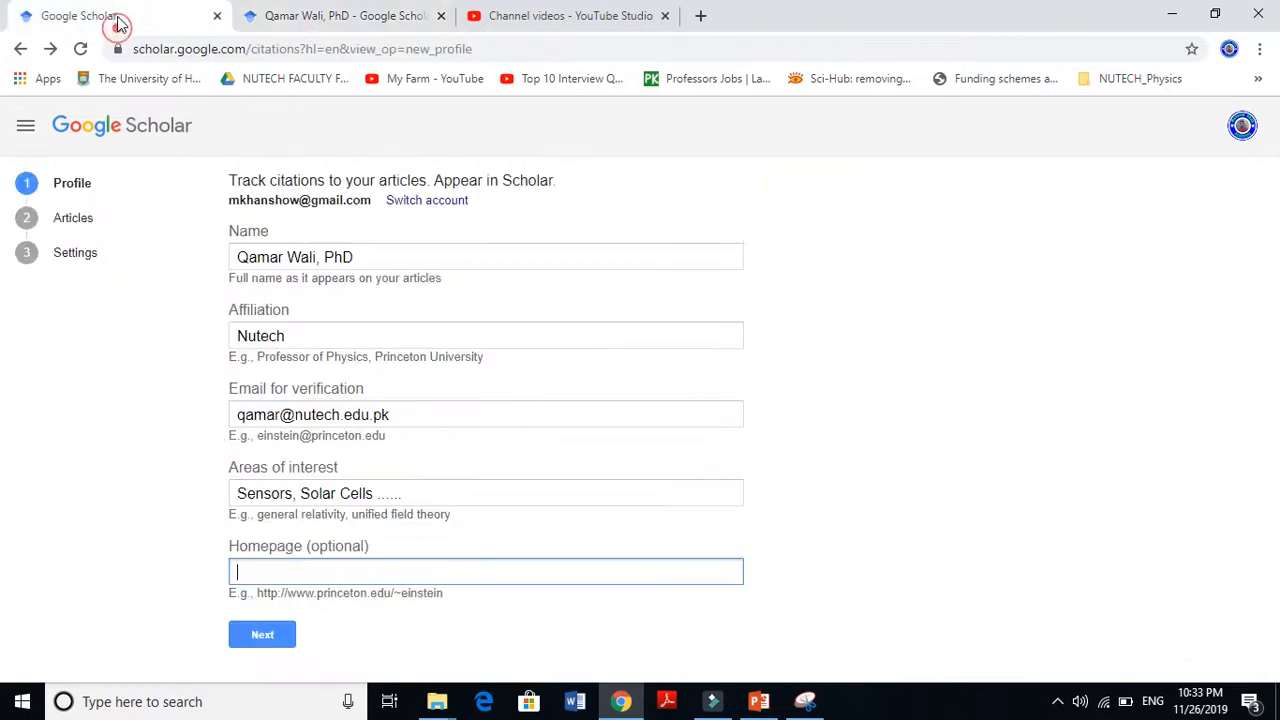
{"action": "left_click", "coordinate": [280, 16]}
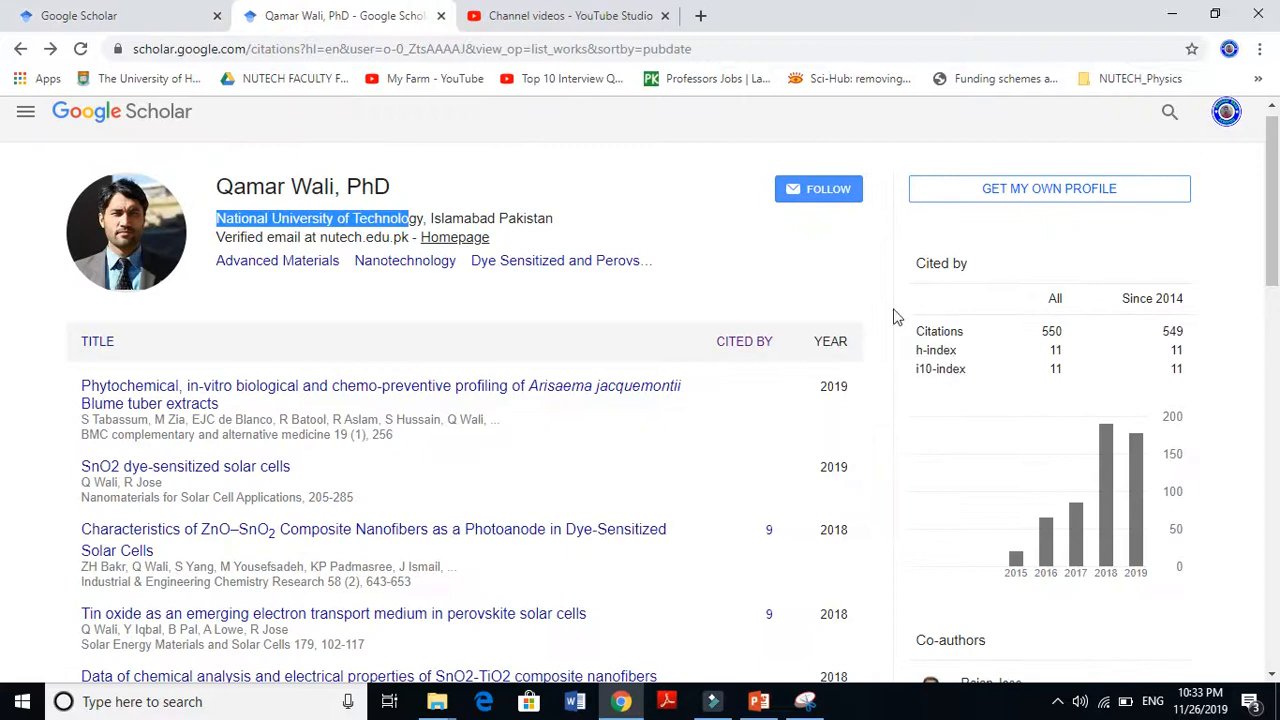
{"action": "left_click", "coordinate": [1272, 175]}
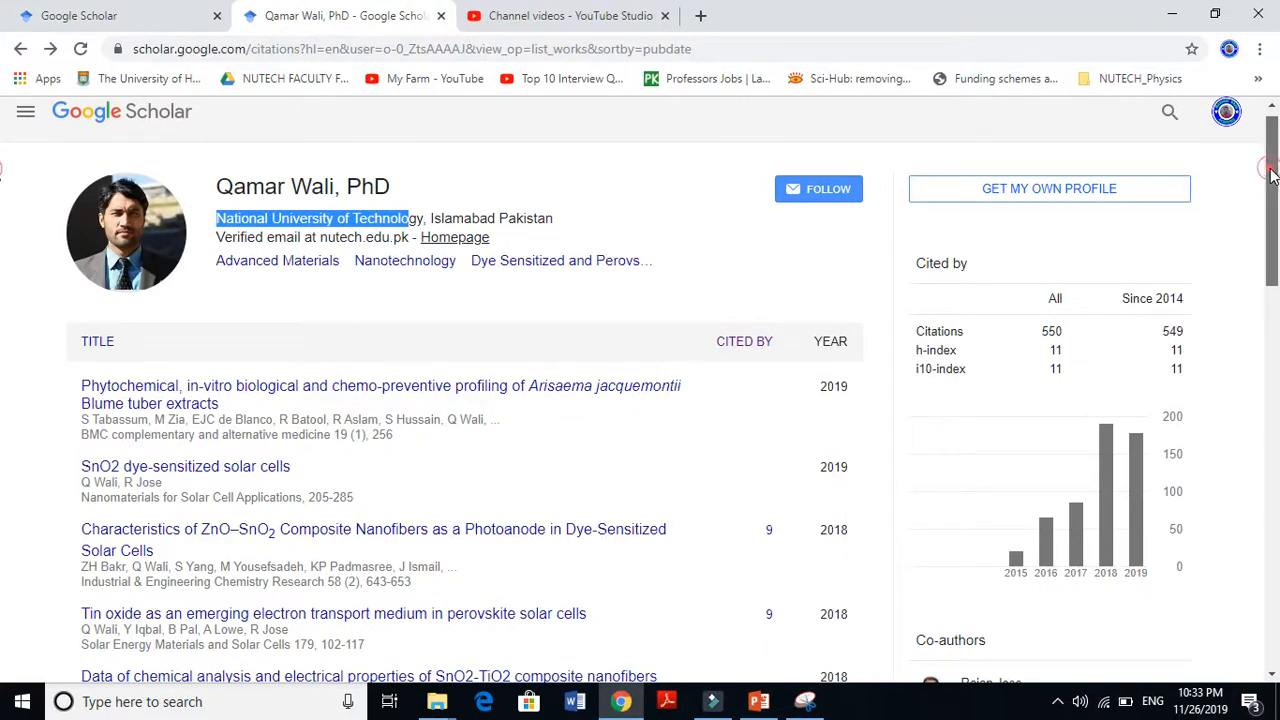
{"action": "mouse_move", "coordinate": [1272, 175]}
{"action": "left_mouse_down"}
{"action": "mouse_move", "coordinate": [1272, 200]}
{"action": "mouse_move", "coordinate": [1272, 165]}
{"action": "left_mouse_up"}
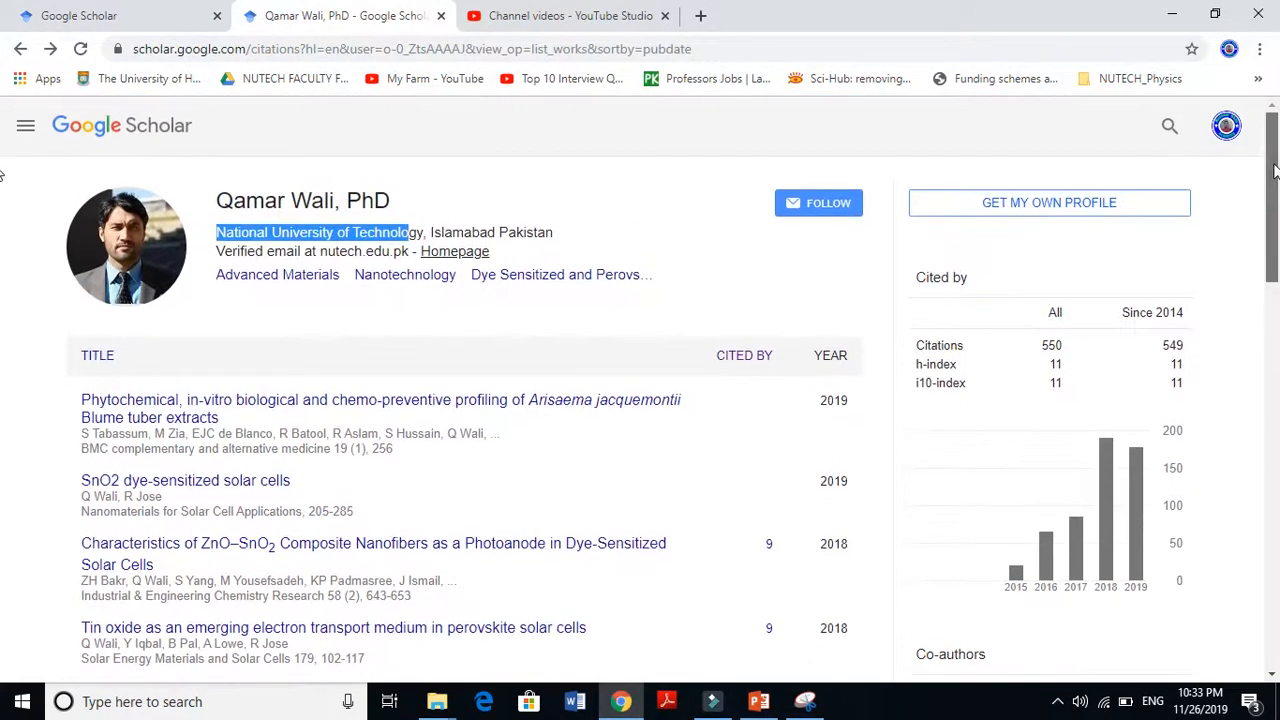
{"action": "left_click", "coordinate": [752, 363]}
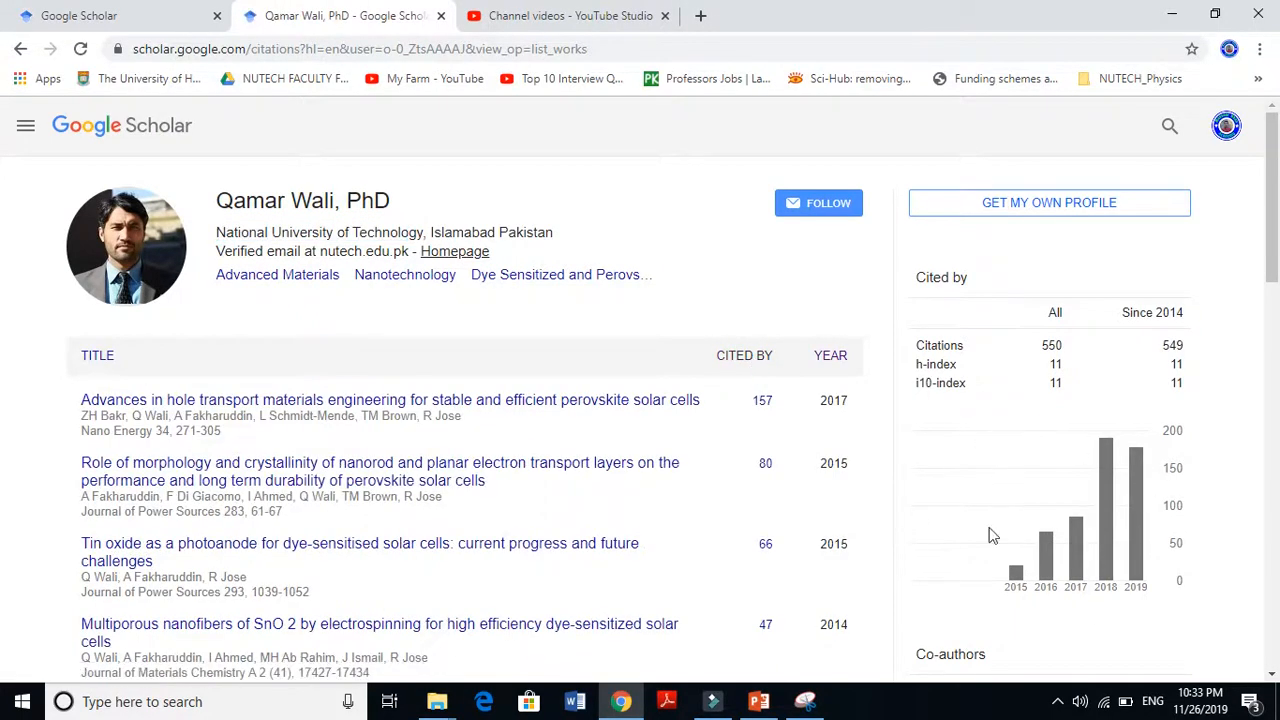
{"action": "left_click_drag", "start_coordinate": [1277, 208], "coordinate": [1278, 230]}
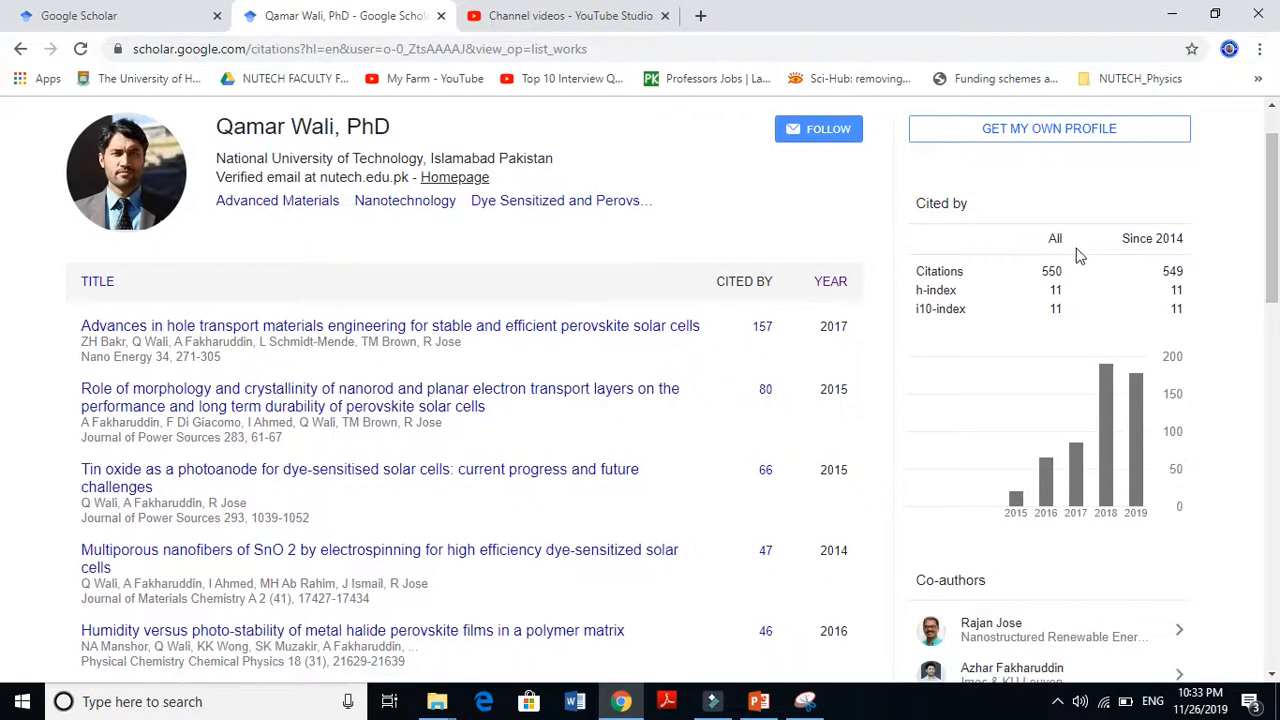